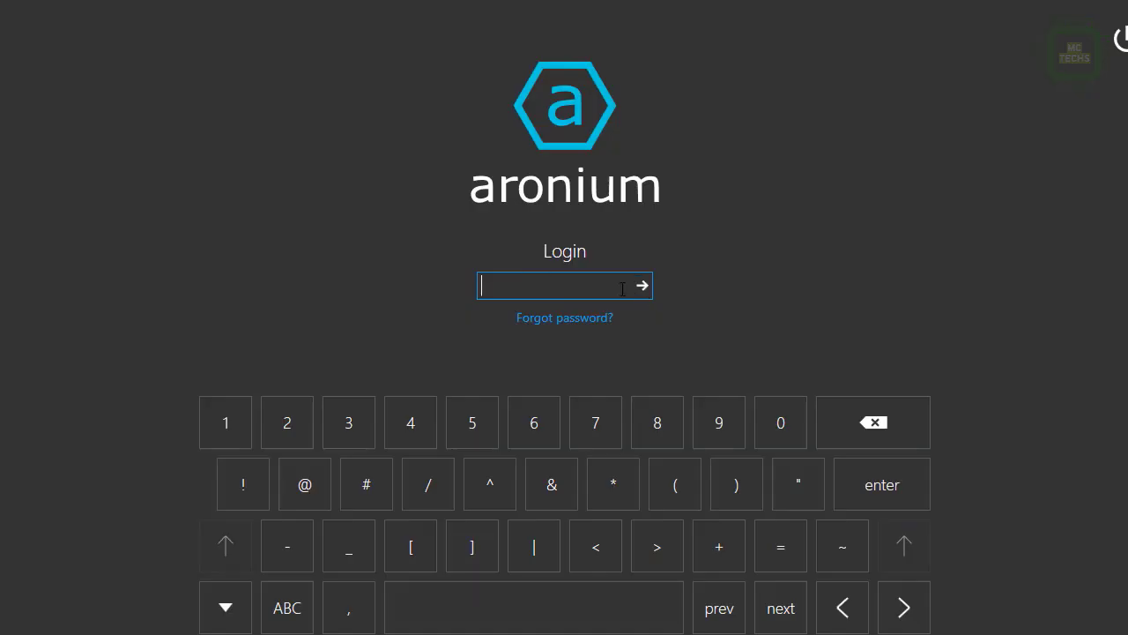
Log in with the password, open the sales documents and product list, and confirm the 500000 paid amount.
{"action": "type", "text": "*************"}
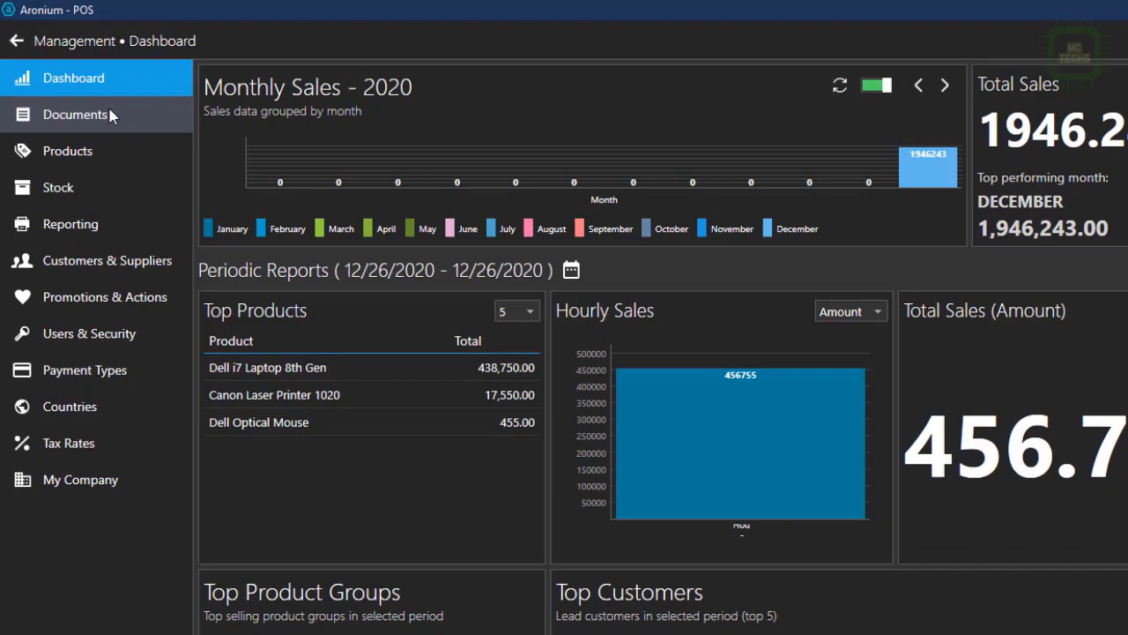
{"action": "left_click", "coordinate": [99, 100]}
{"action": "left_click", "coordinate": [162, 220]}
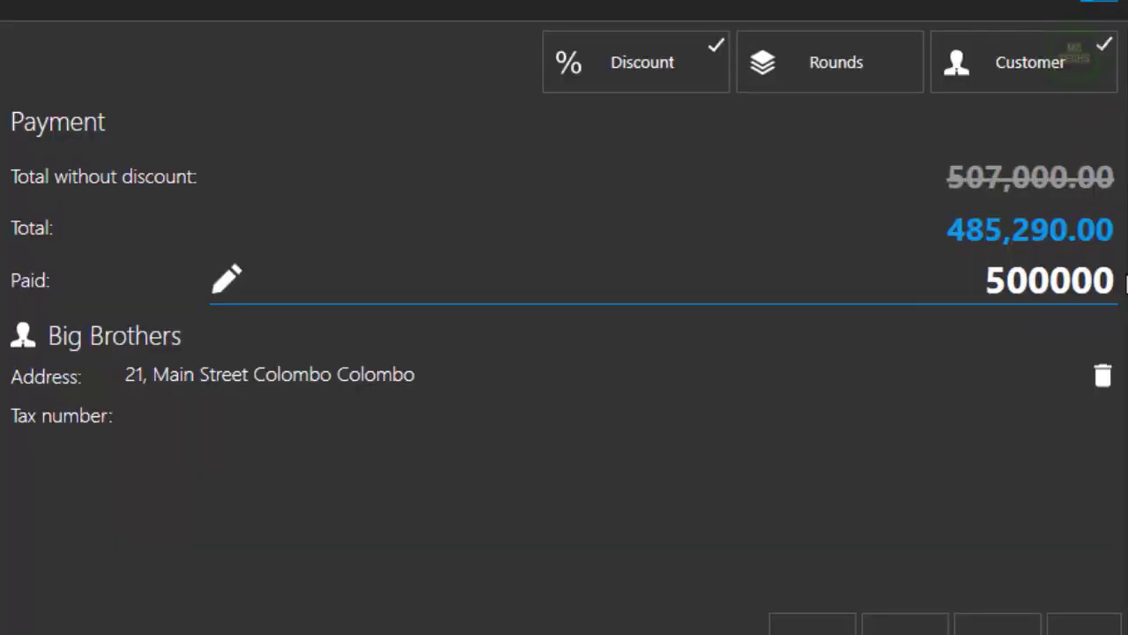
{"action": "key", "text": "Return"}
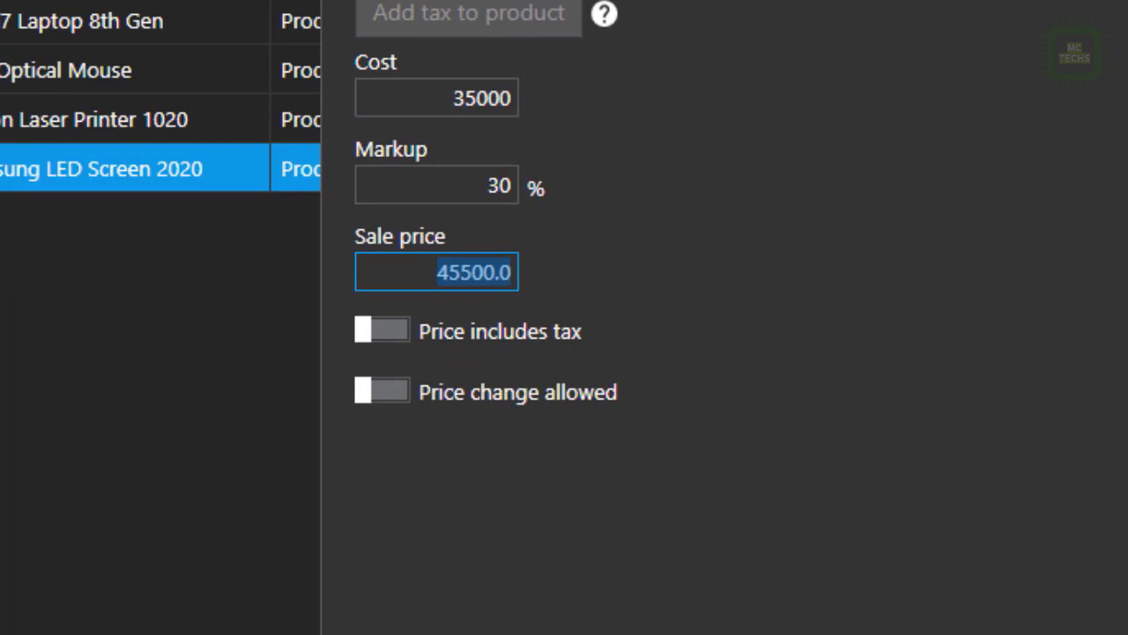
Save the LED screen's new pricing, then select the Dell i7 Laptop 8th Gen and Dell Optical Mouse stock entries.
{"action": "left_click", "coordinate": [784, 606]}
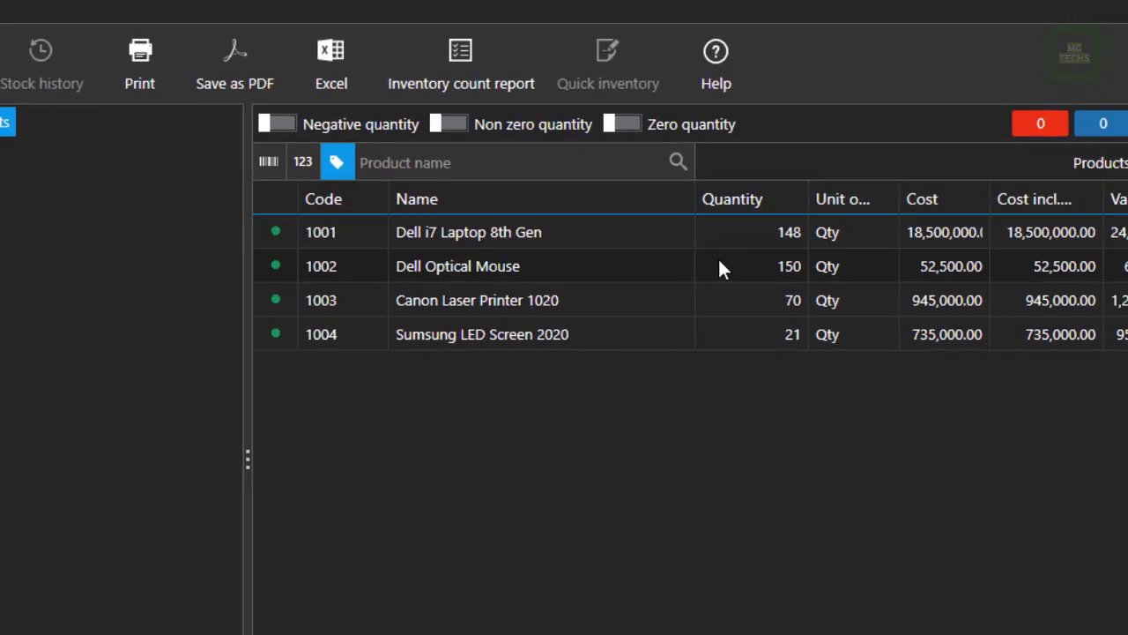
{"action": "left_click", "coordinate": [760, 238]}
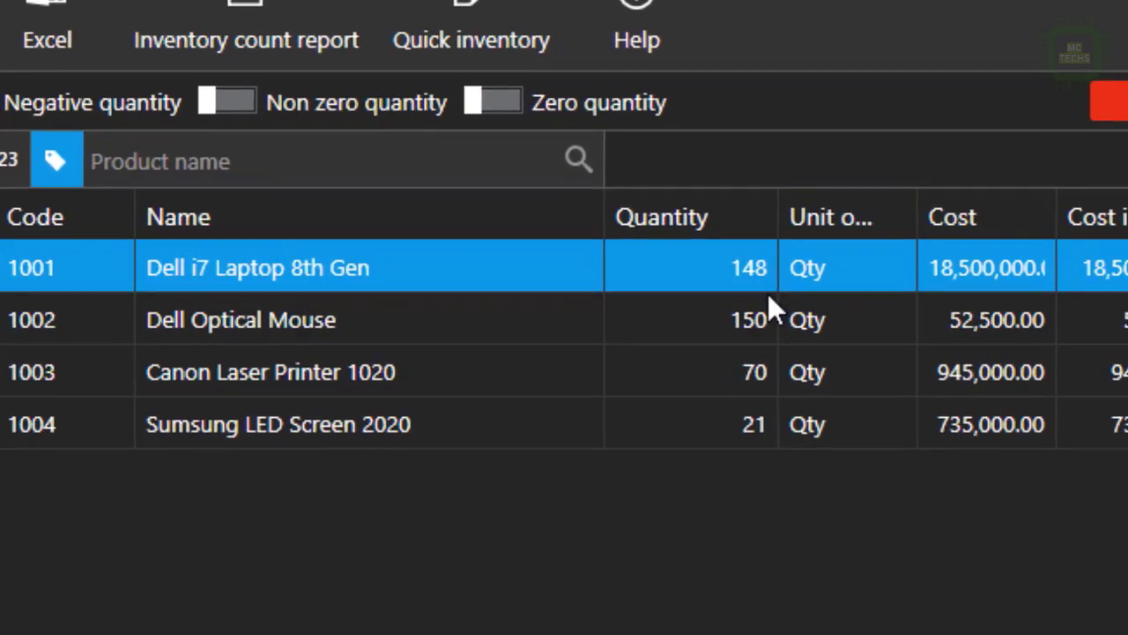
{"action": "left_click", "coordinate": [714, 320]}
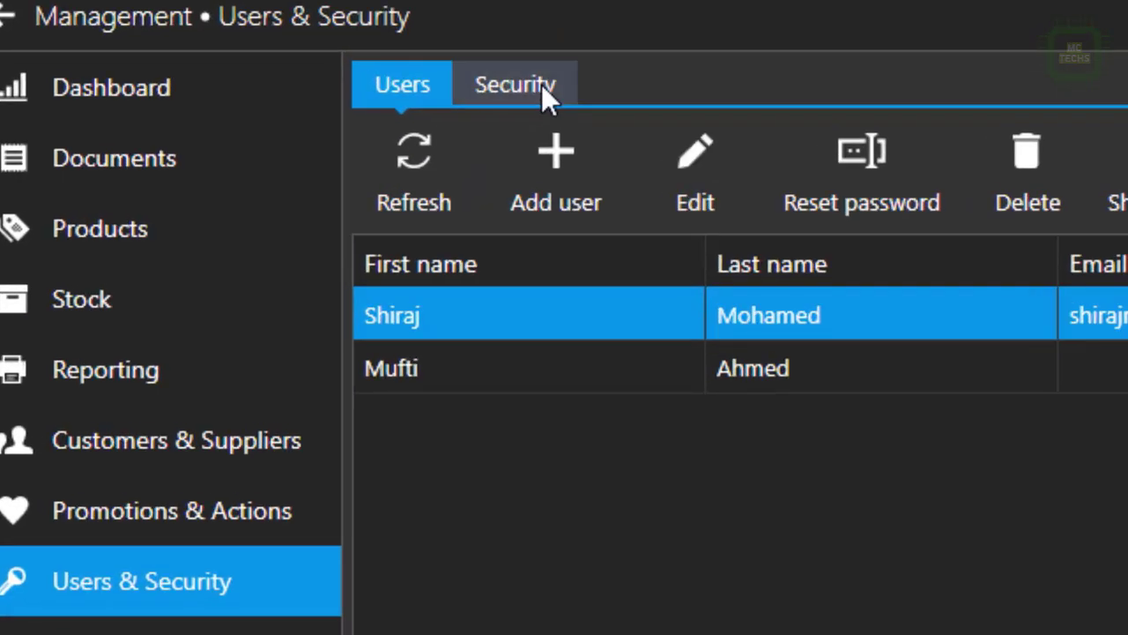
Scroll through the operation access levels on the Security tab, then select the Credit Card payment type for editing.
{"action": "left_click", "coordinate": [542, 83]}
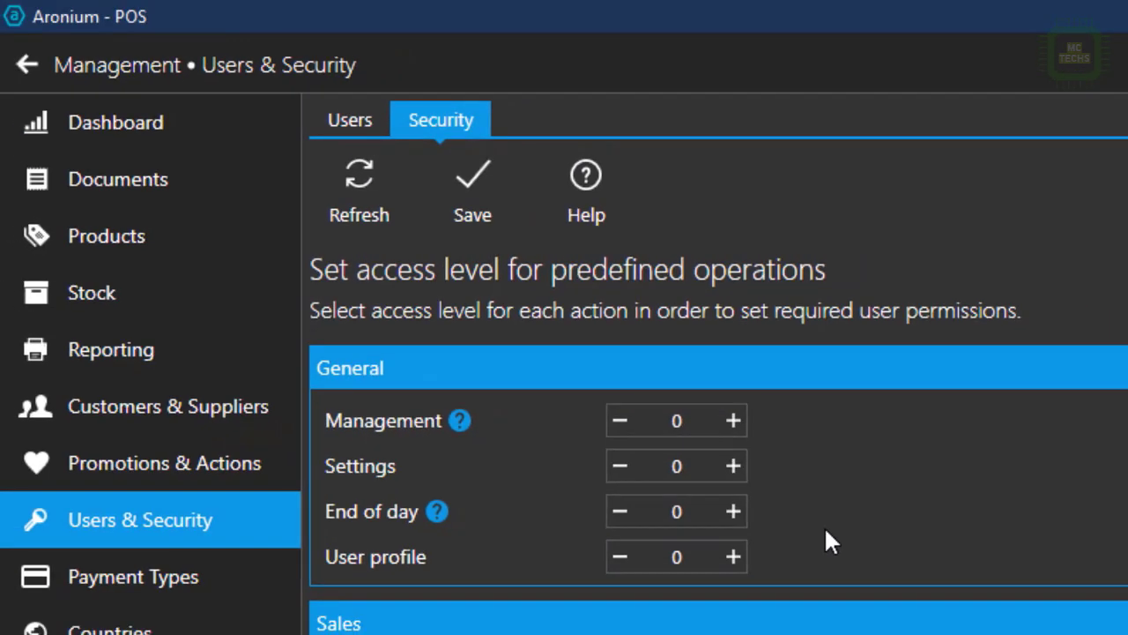
{"action": "scroll", "coordinate": [826, 532], "scroll_direction": "down", "scroll_amount": 3}
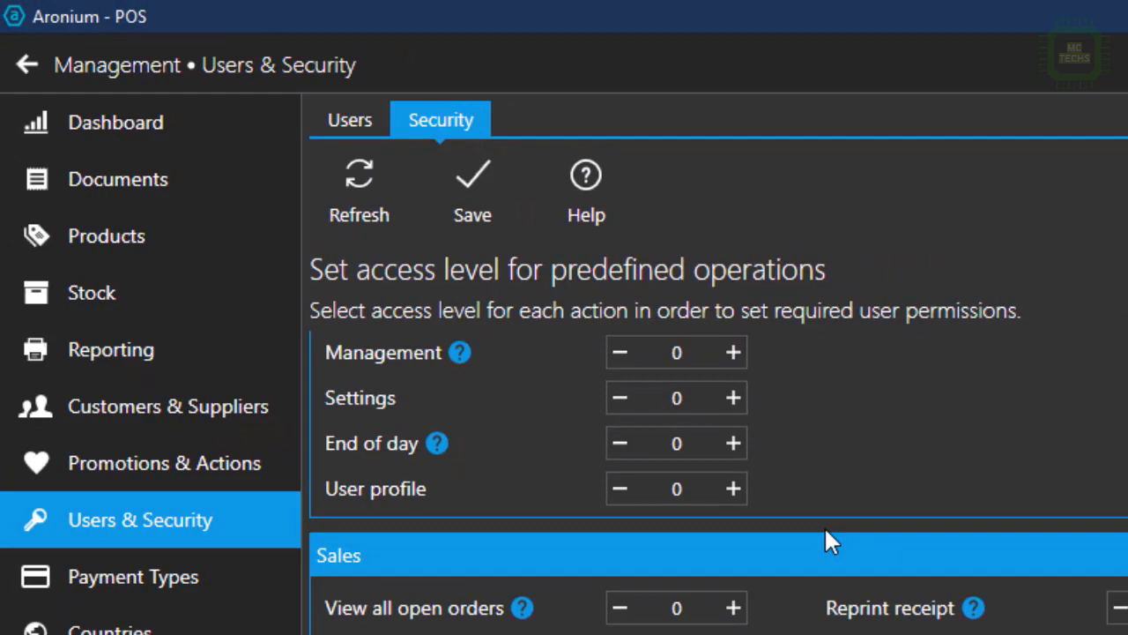
{"action": "scroll", "coordinate": [825, 526], "scroll_direction": "down", "scroll_amount": 3}
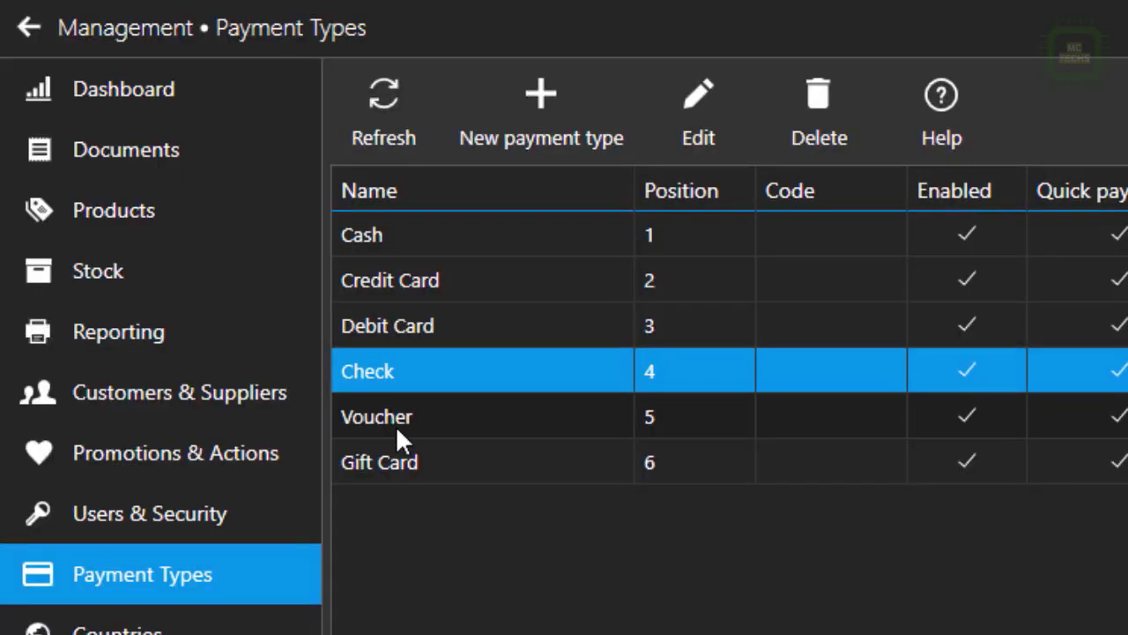
{"action": "left_click", "coordinate": [395, 284]}
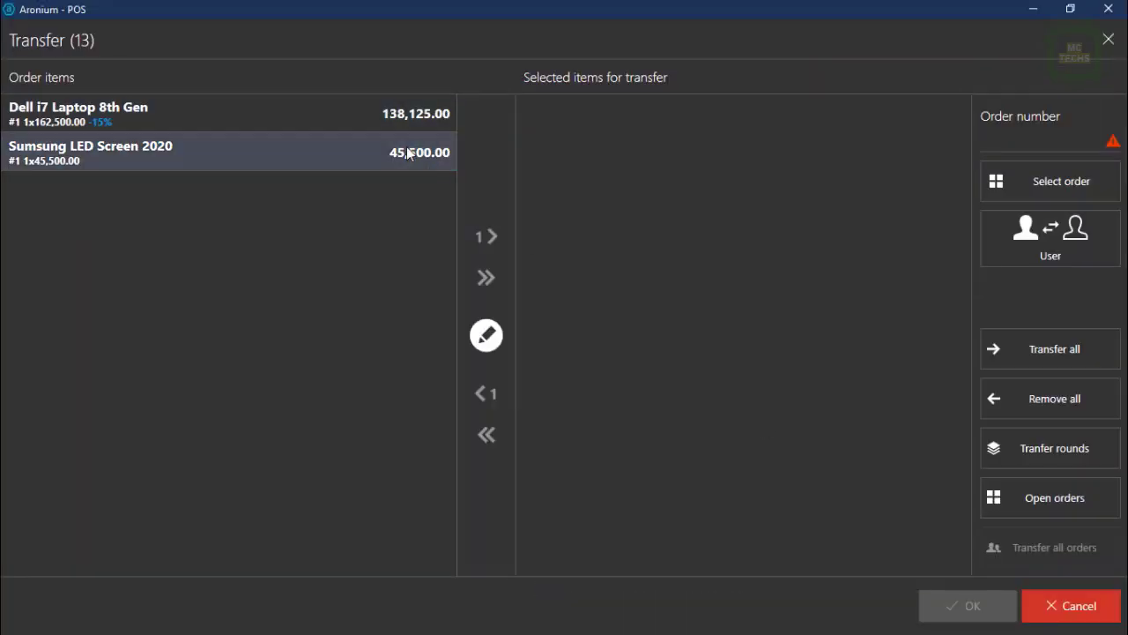
Transfer the Samsung LED Screen 2020 item to order 13, accepting the same-order warning.
{"action": "left_click", "coordinate": [488, 236]}
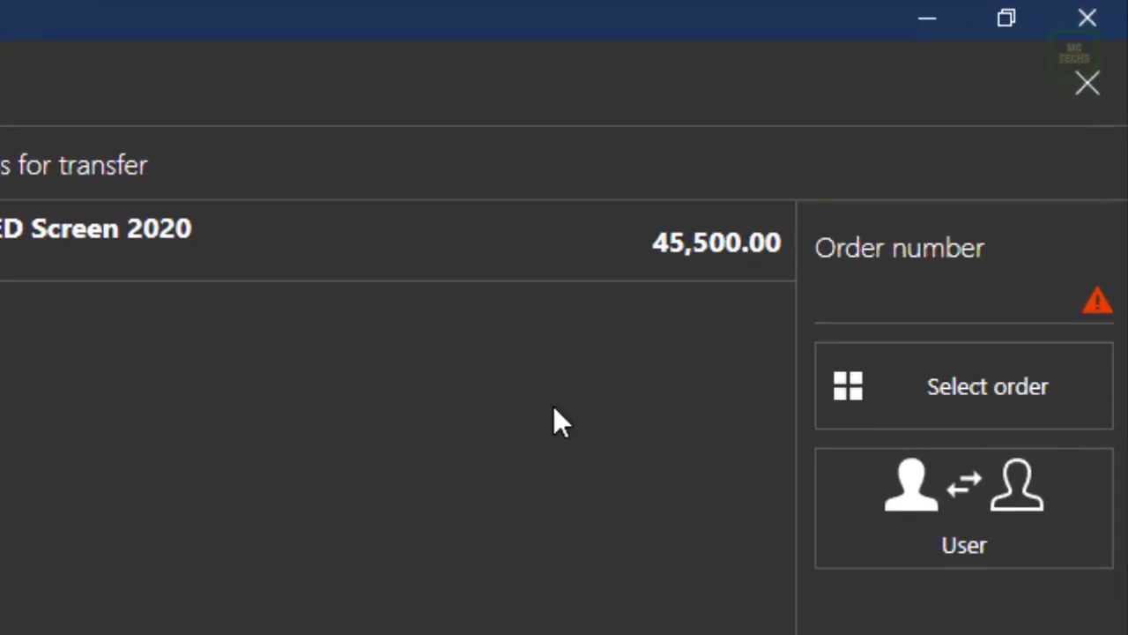
{"action": "left_click", "coordinate": [965, 387]}
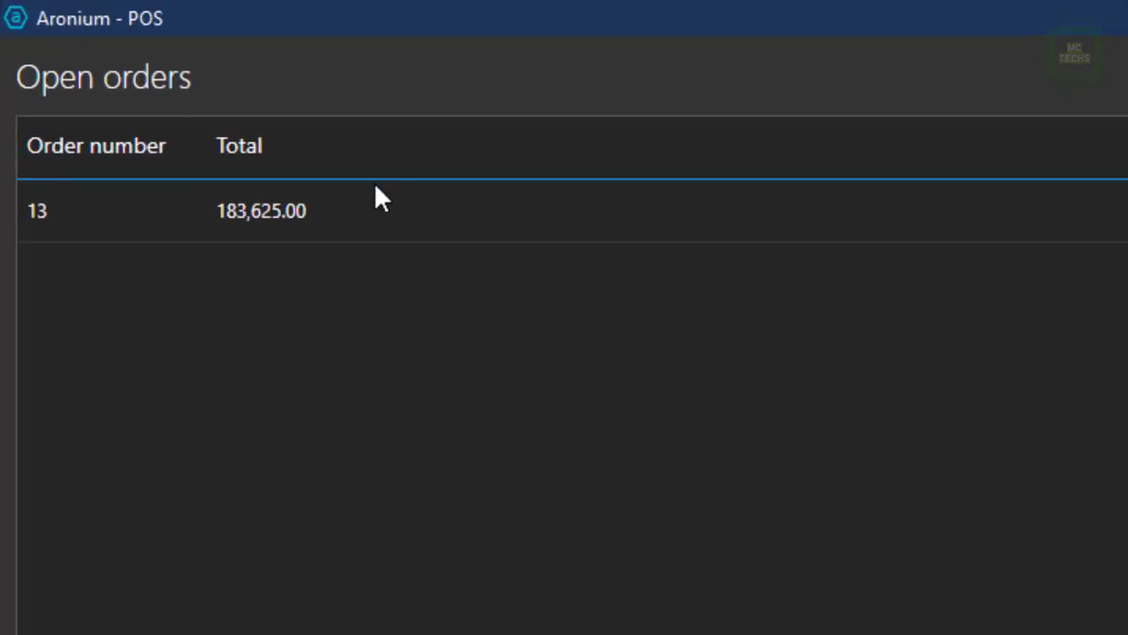
{"action": "left_click", "coordinate": [218, 113]}
{"action": "left_click", "coordinate": [1005, 617]}
{"action": "left_click", "coordinate": [1000, 608]}
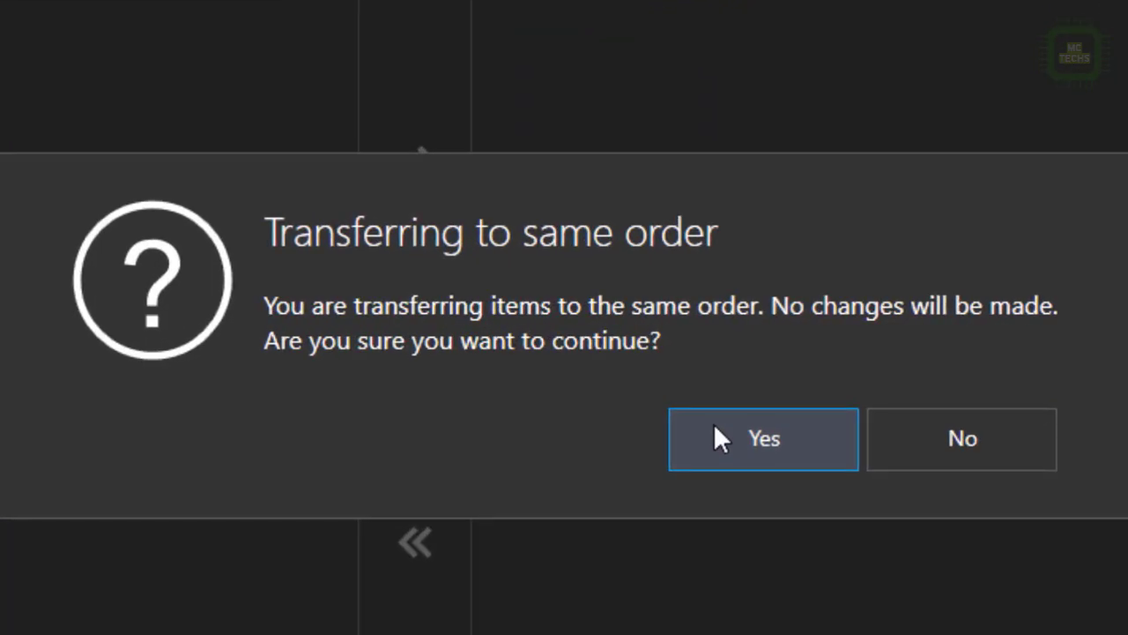
{"action": "left_click", "coordinate": [713, 422]}
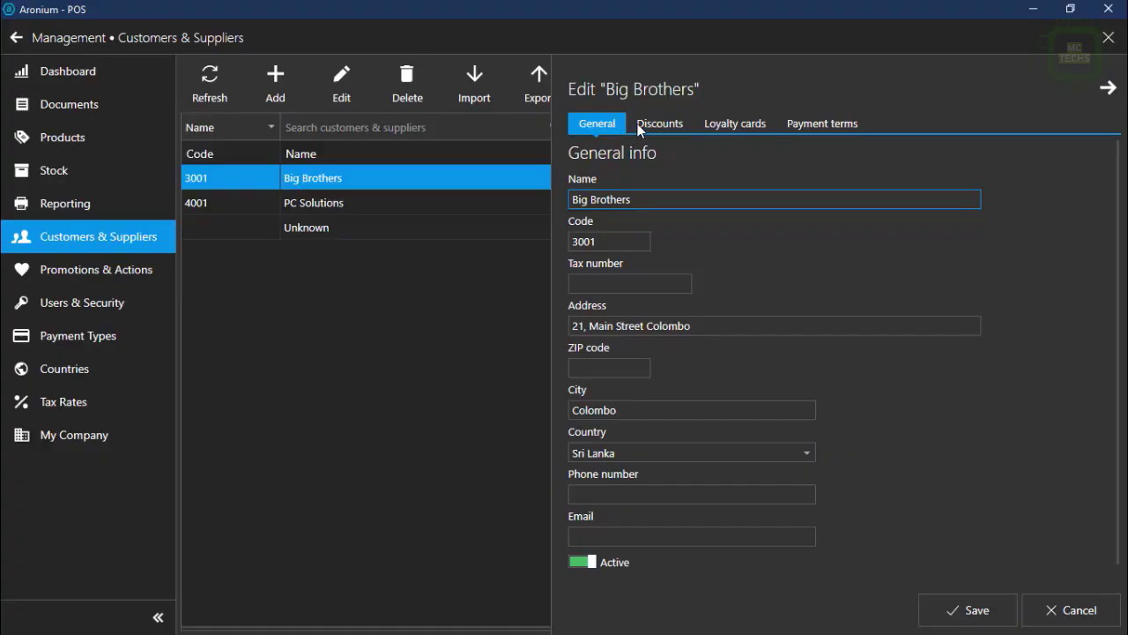
Add a loyalty card to the Big Brothers customer and save the record.
{"action": "left_click", "coordinate": [735, 121]}
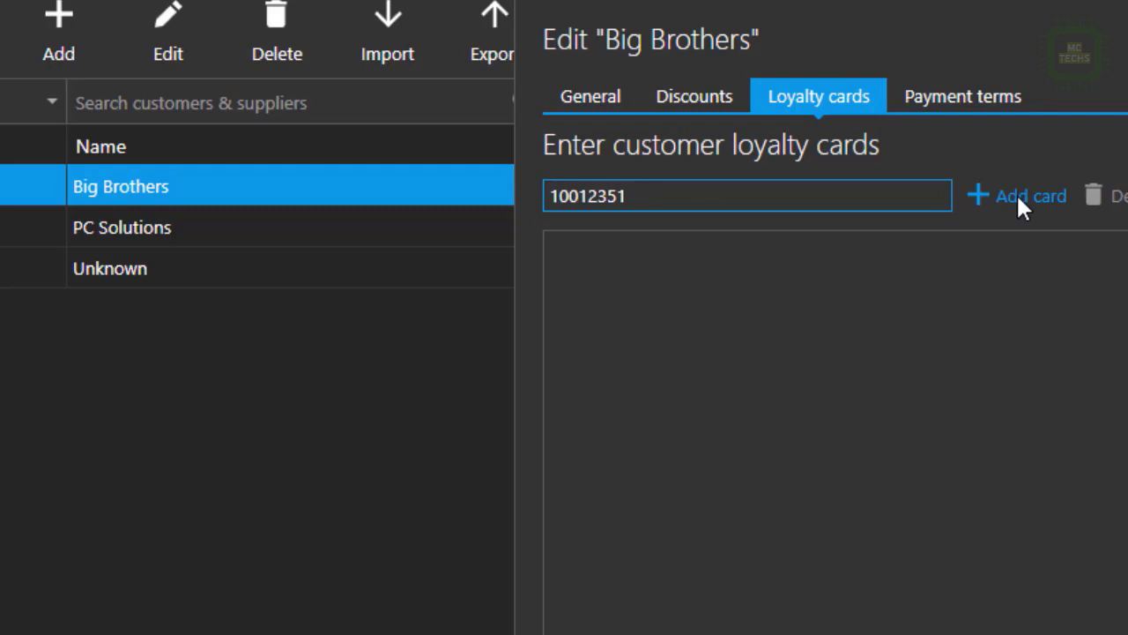
{"action": "left_click", "coordinate": [1016, 193]}
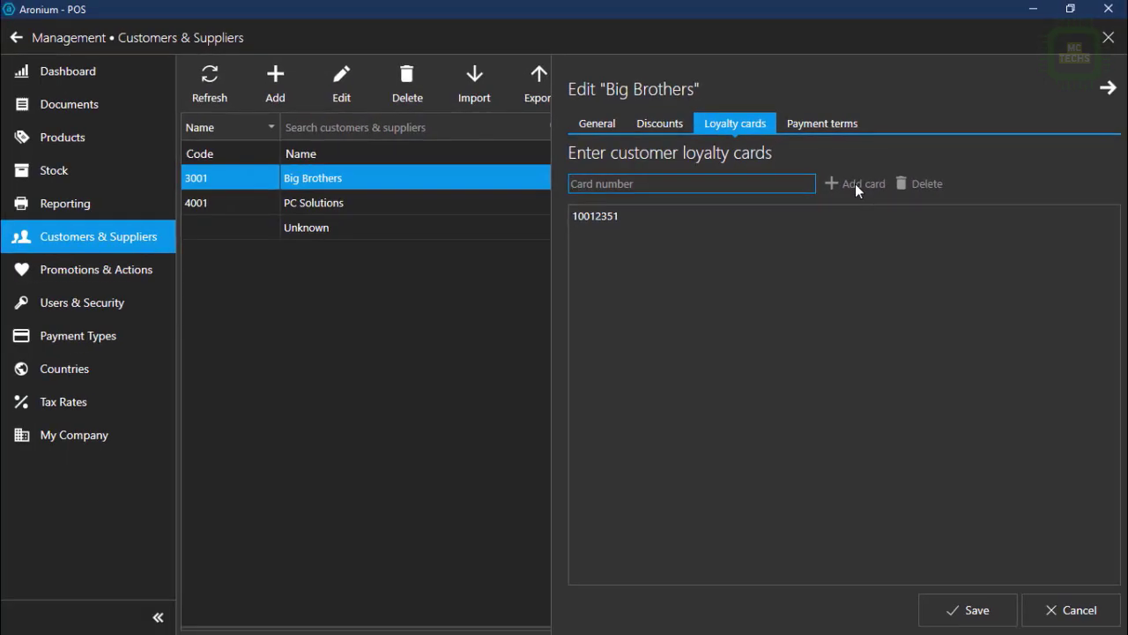
{"action": "left_click", "coordinate": [957, 608]}
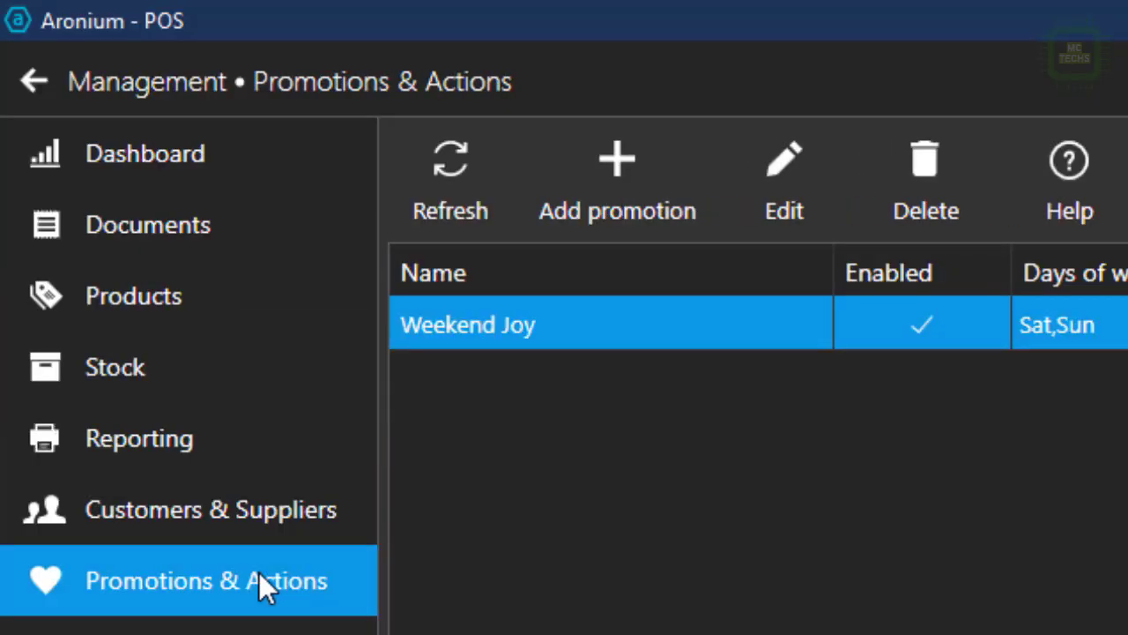
Create a new promotion named Year End Sale running from 12/26/2020 to 12/31/2020.
{"action": "left_click", "coordinate": [342, 589]}
{"action": "left_click", "coordinate": [582, 212]}
{"action": "type", "text": "Year"}
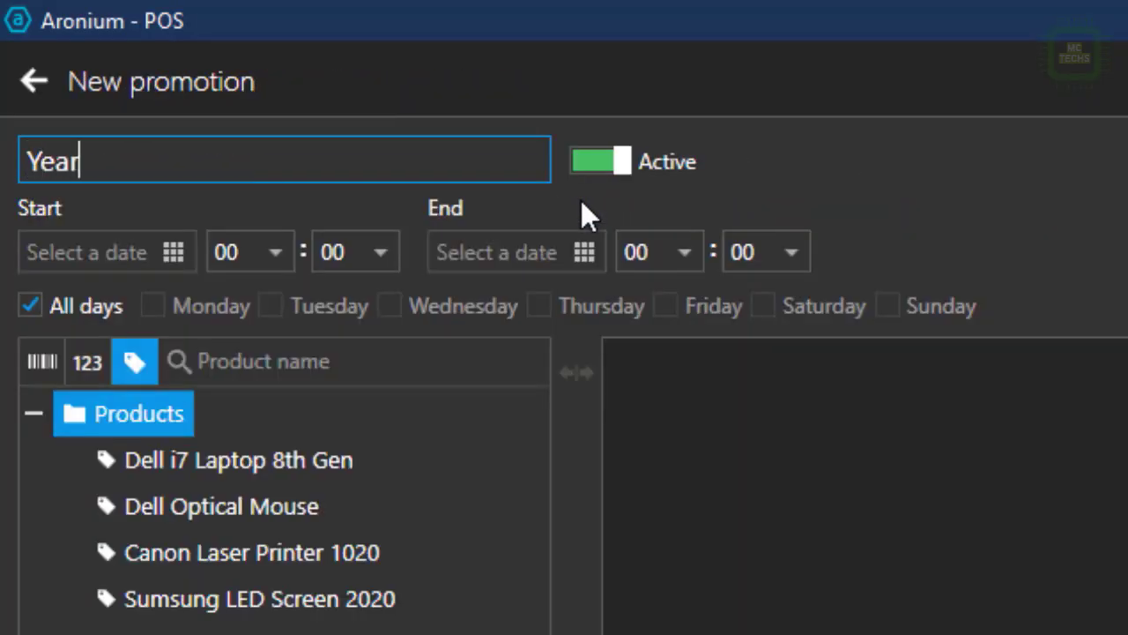
{"action": "type", "text": " End Sale"}
{"action": "left_click", "coordinate": [173, 252]}
{"action": "left_click", "coordinate": [513, 571]}
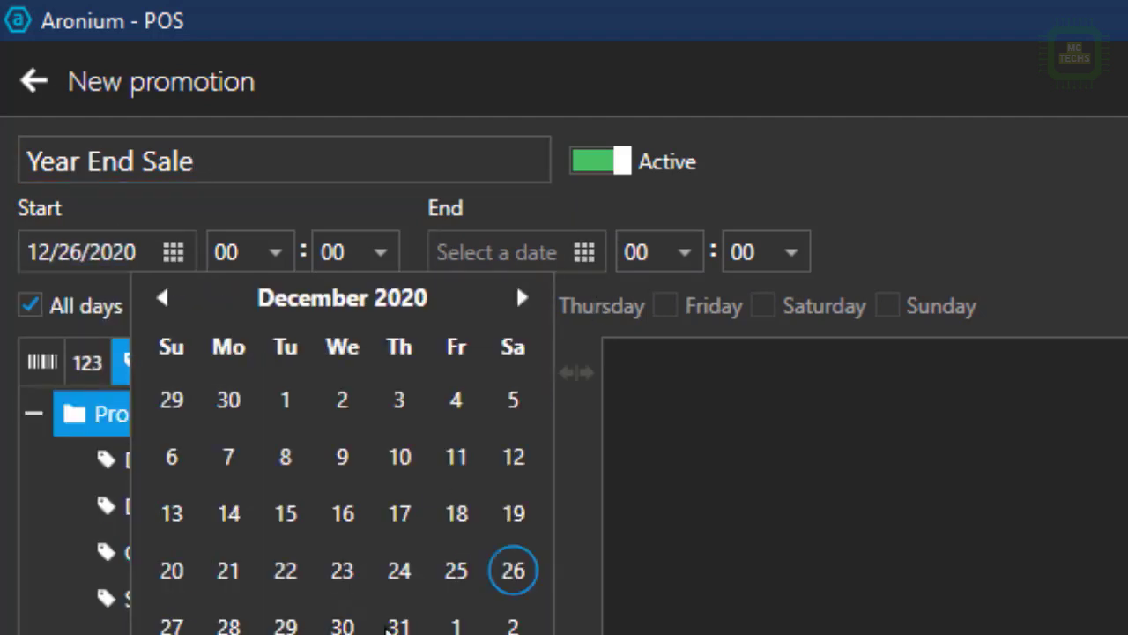
{"action": "left_click", "coordinate": [585, 252]}
{"action": "left_click", "coordinate": [811, 625]}
Set the promotion hours from 09 to 16 and add Dell i7 Laptop 8th Gen to its products.
{"action": "left_click", "coordinate": [659, 254]}
{"action": "left_click", "coordinate": [248, 252]}
{"action": "left_click", "coordinate": [226, 609]}
{"action": "left_click", "coordinate": [679, 248]}
{"action": "left_click", "coordinate": [660, 493]}
{"action": "left_click", "coordinate": [296, 459]}
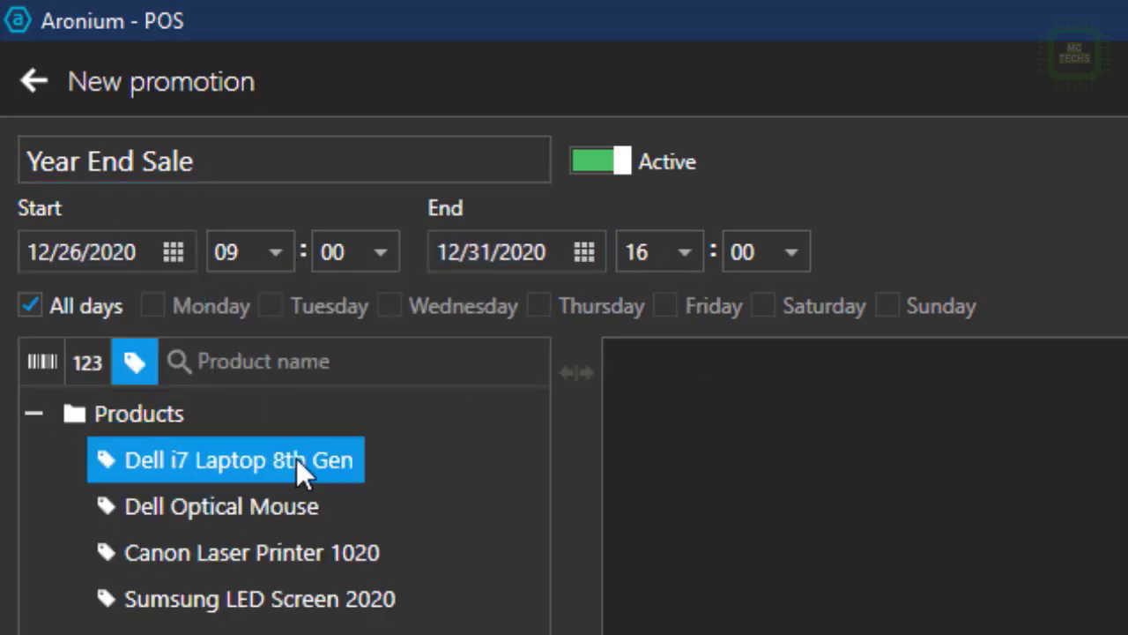
{"action": "left_click", "coordinate": [278, 506]}
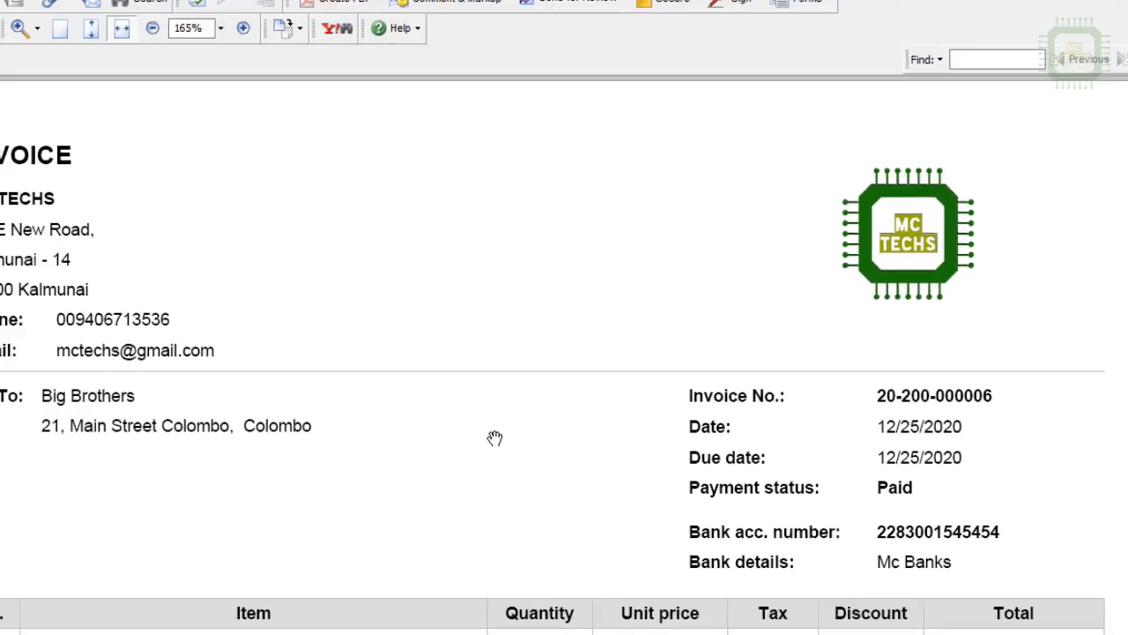
{"action": "scroll", "coordinate": [534, 438], "scroll_direction": "down", "scroll_amount": 5}
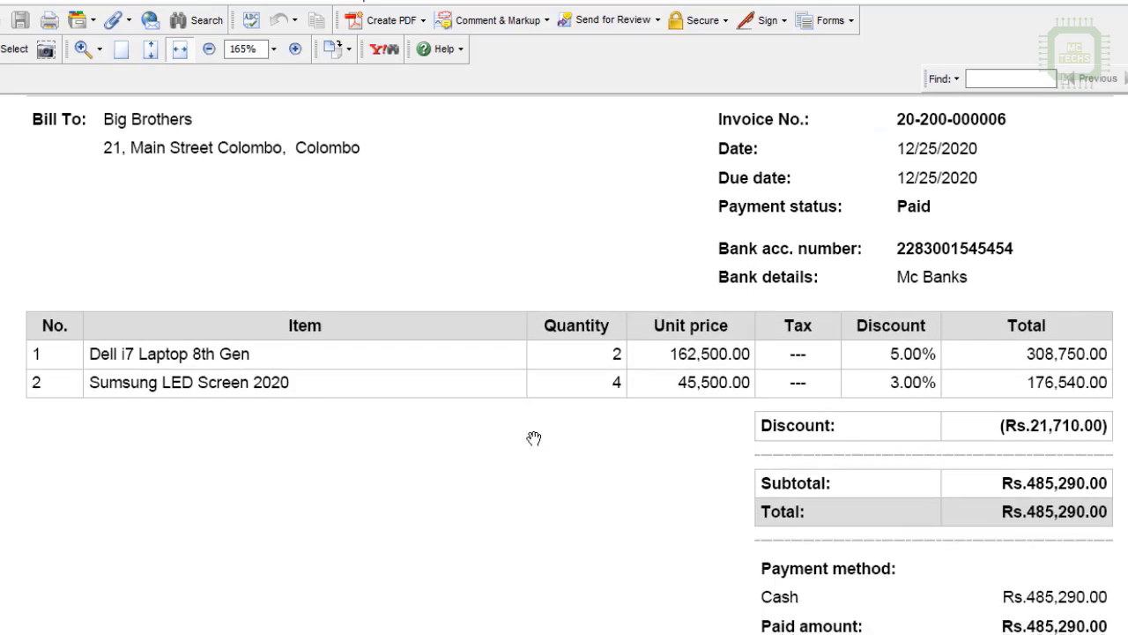
{"action": "scroll", "coordinate": [534, 438], "scroll_direction": "down", "scroll_amount": 2}
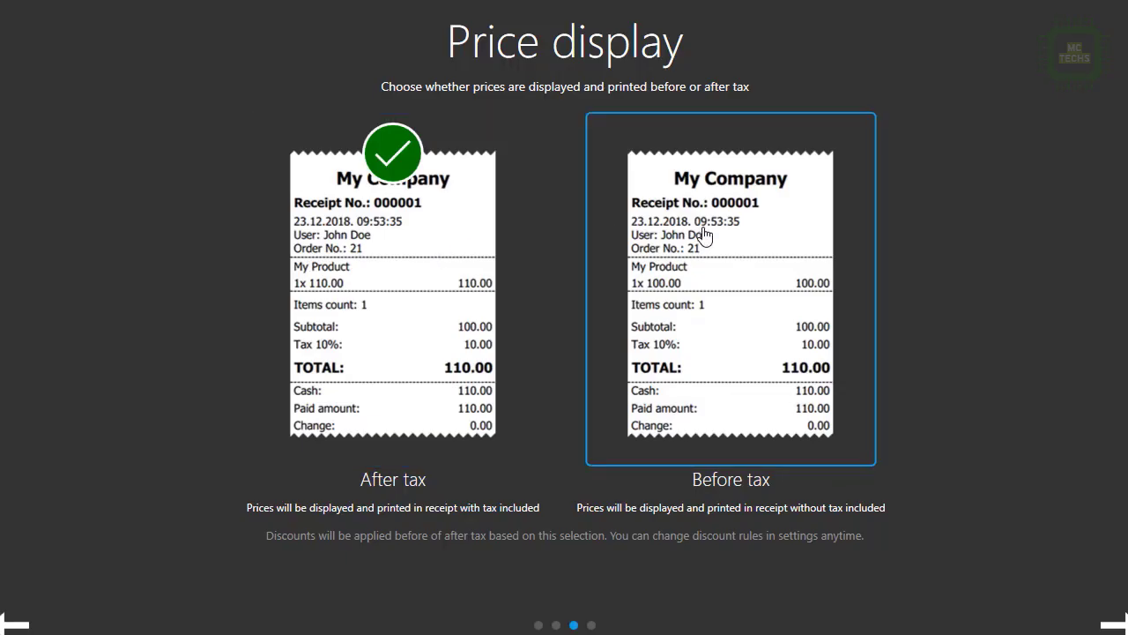
Choose the Before tax price display, log in with the password, and open the user menu.
{"action": "left_click", "coordinate": [705, 235]}
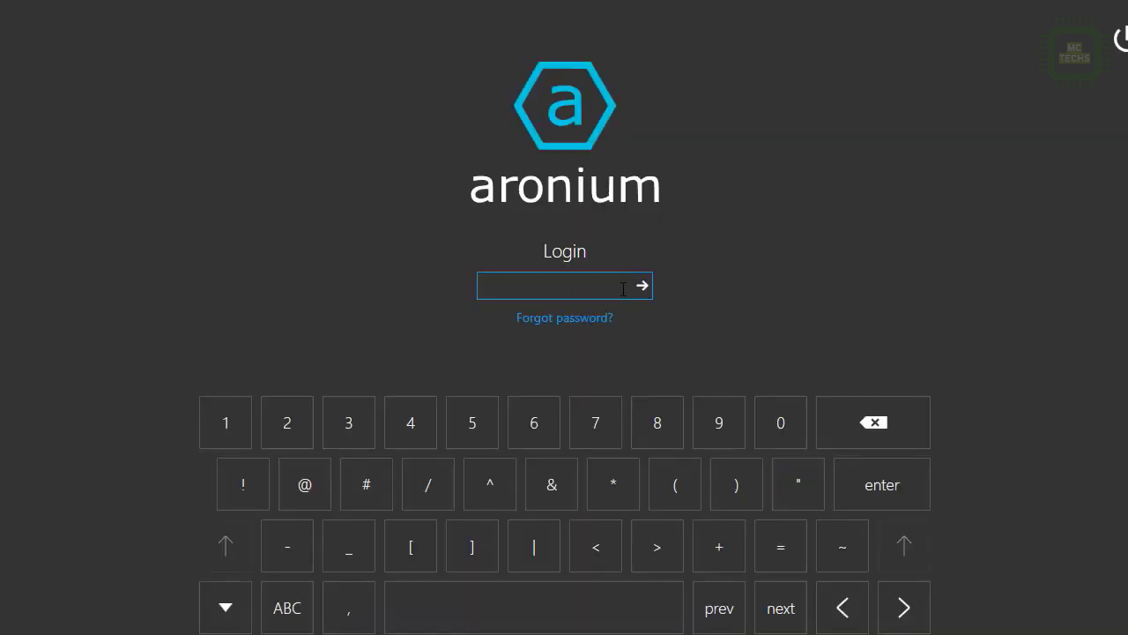
{"action": "type", "text": "123"}
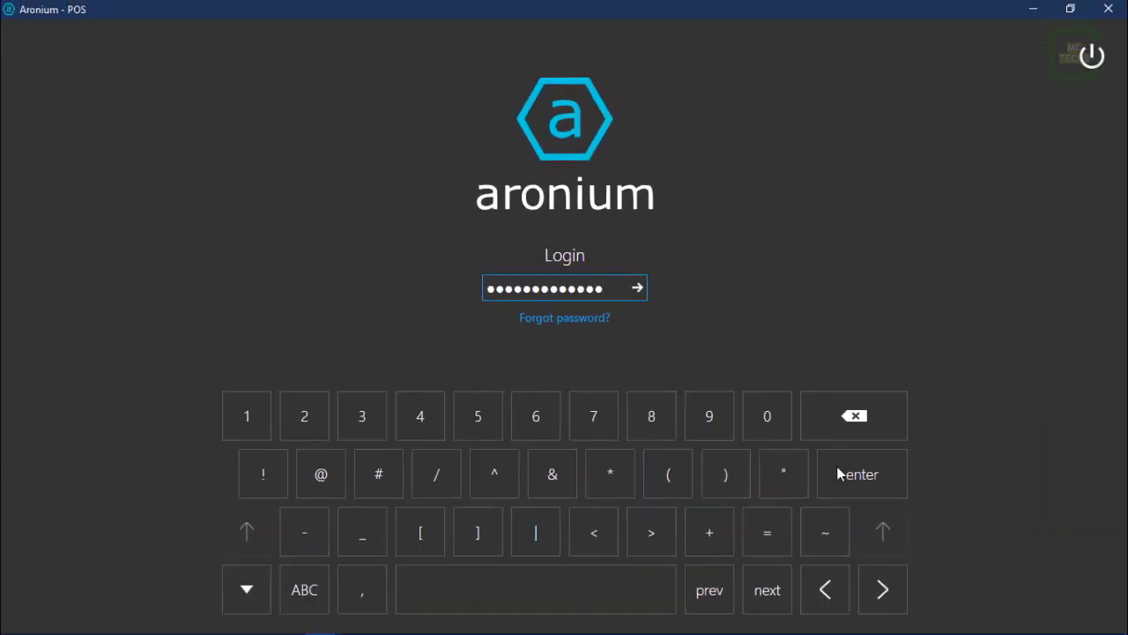
{"action": "left_click", "coordinate": [843, 476]}
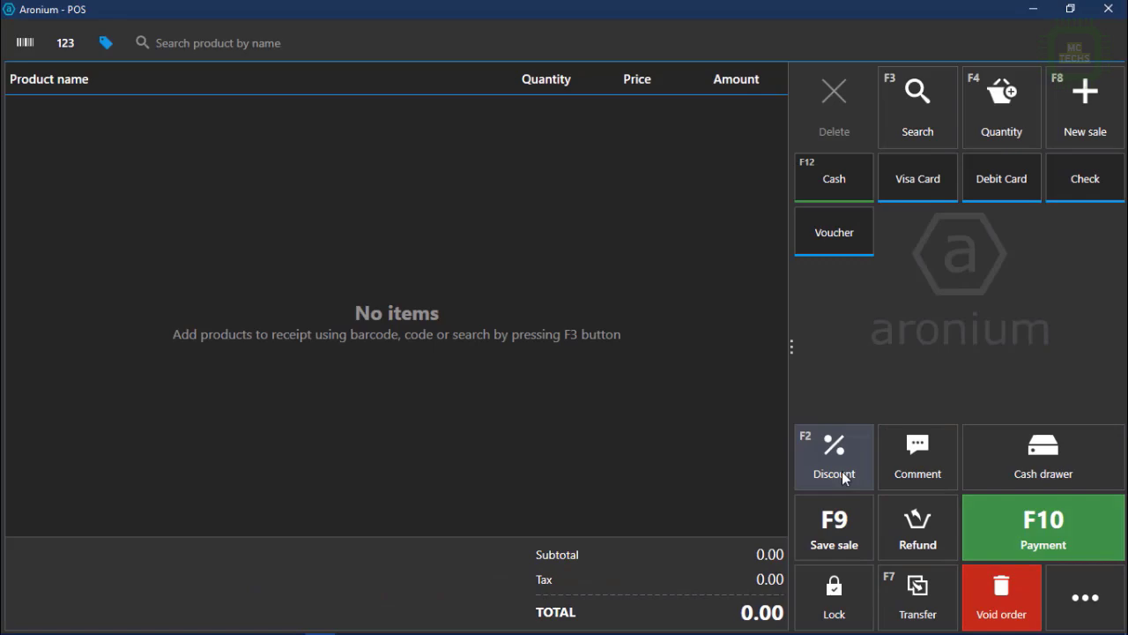
{"action": "left_click", "coordinate": [1065, 617]}
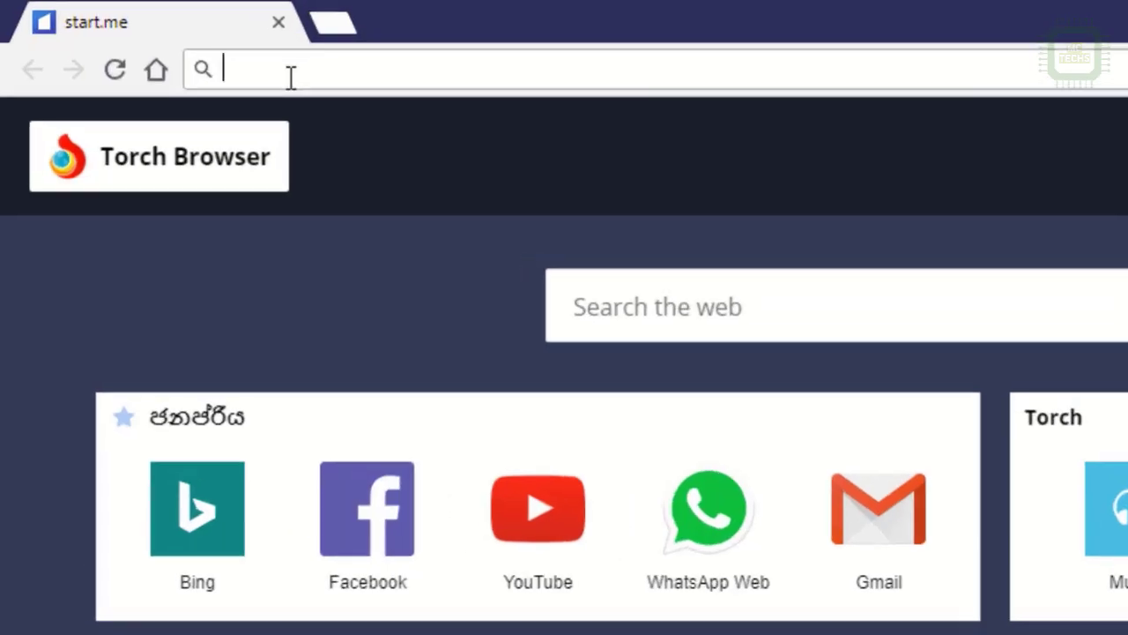
{"action": "type", "text": "https://www.aronium.com/"}
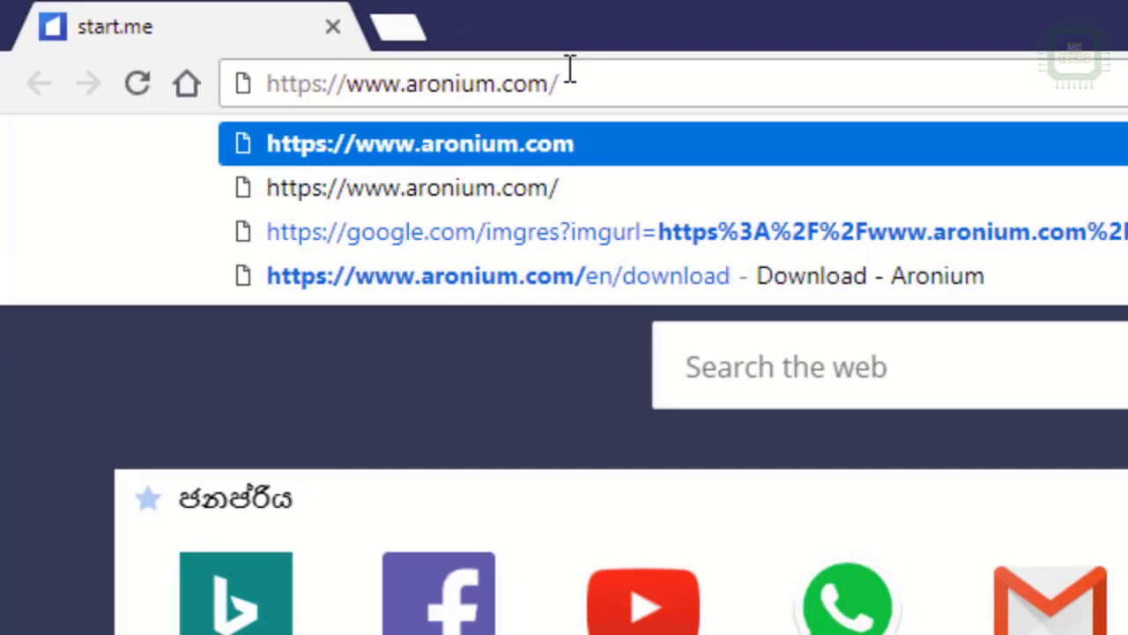
{"action": "key", "text": "Return"}
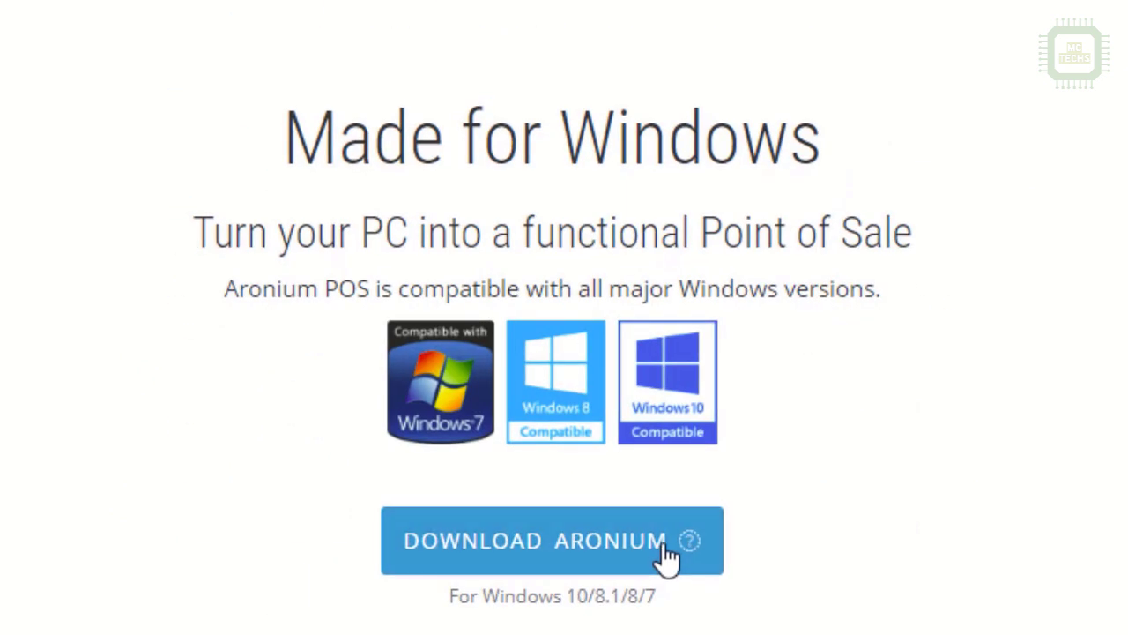
Download the free standalone Aronium.Setup.exe and show the finished installer in its folder.
{"action": "left_click", "coordinate": [668, 555]}
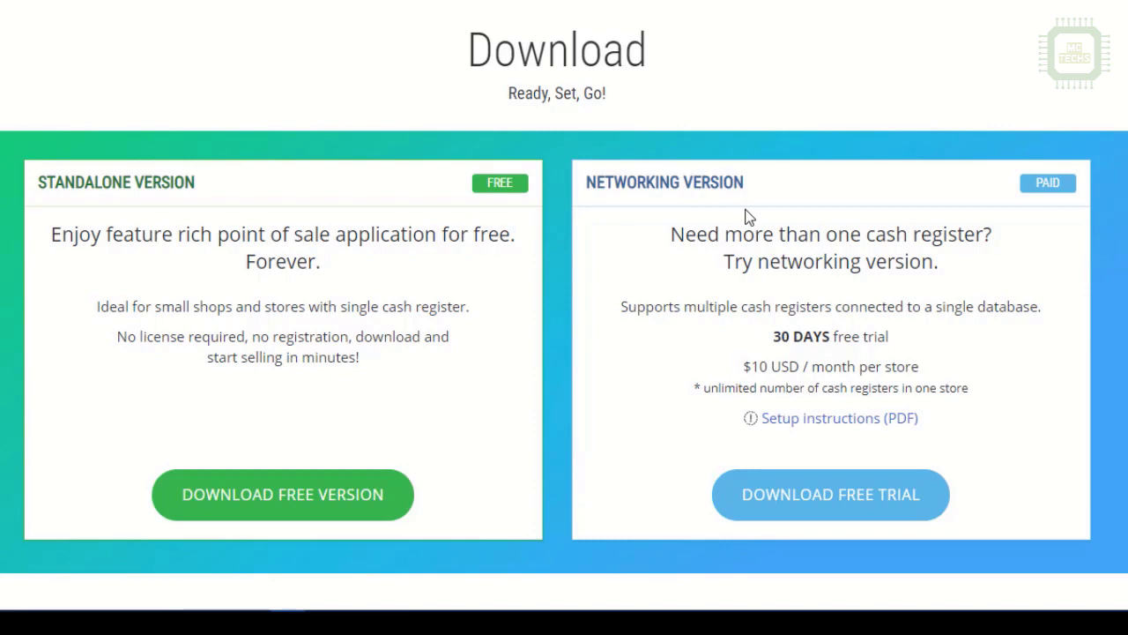
{"action": "left_click", "coordinate": [348, 515]}
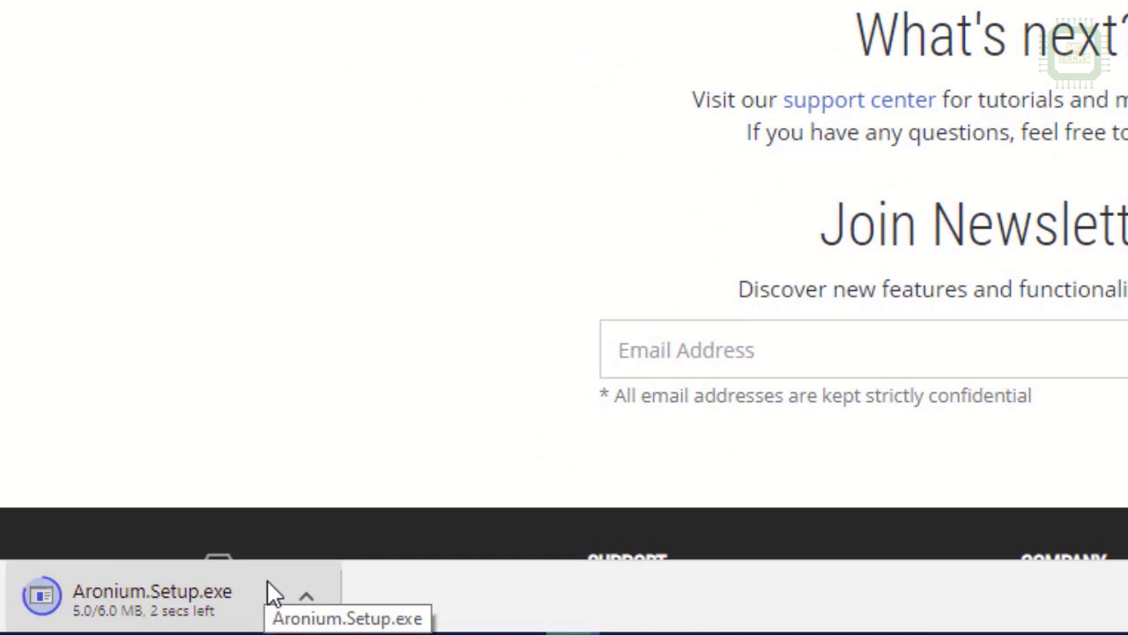
{"action": "left_click", "coordinate": [310, 602]}
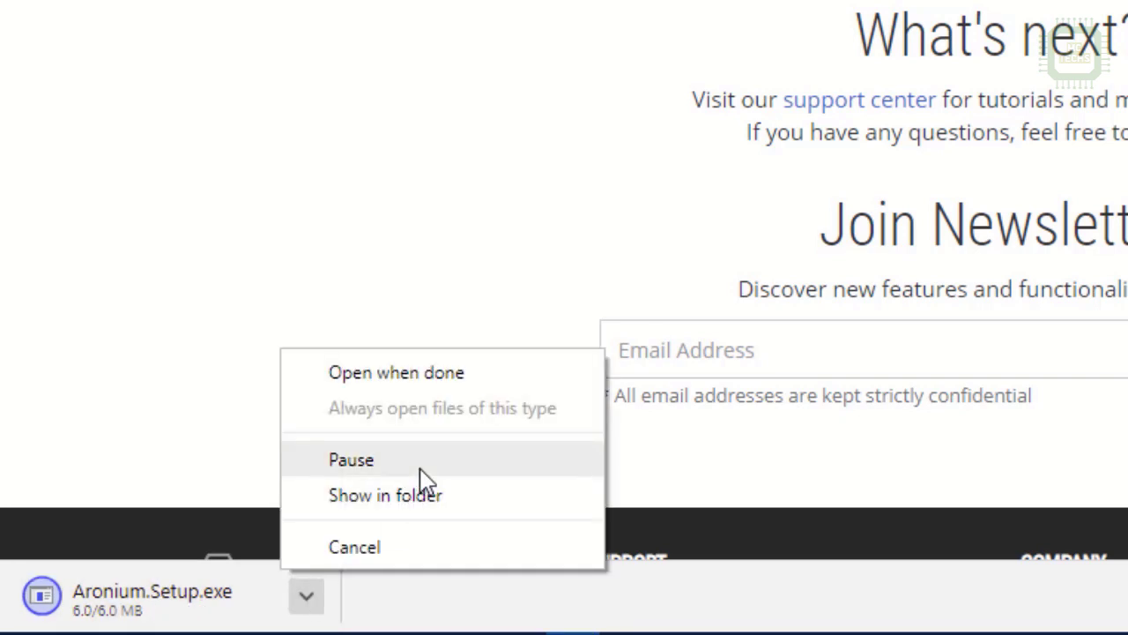
{"action": "left_click", "coordinate": [420, 499]}
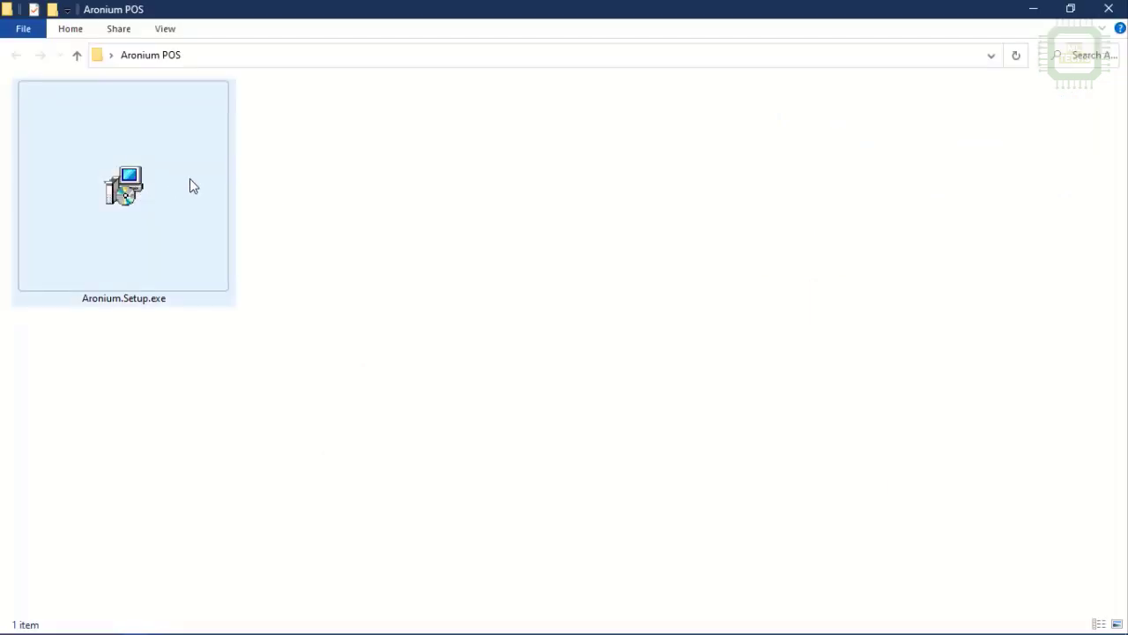
Run Aronium.Setup.exe despite the security warning and choose English as the setup language.
{"action": "double_click", "coordinate": [193, 185]}
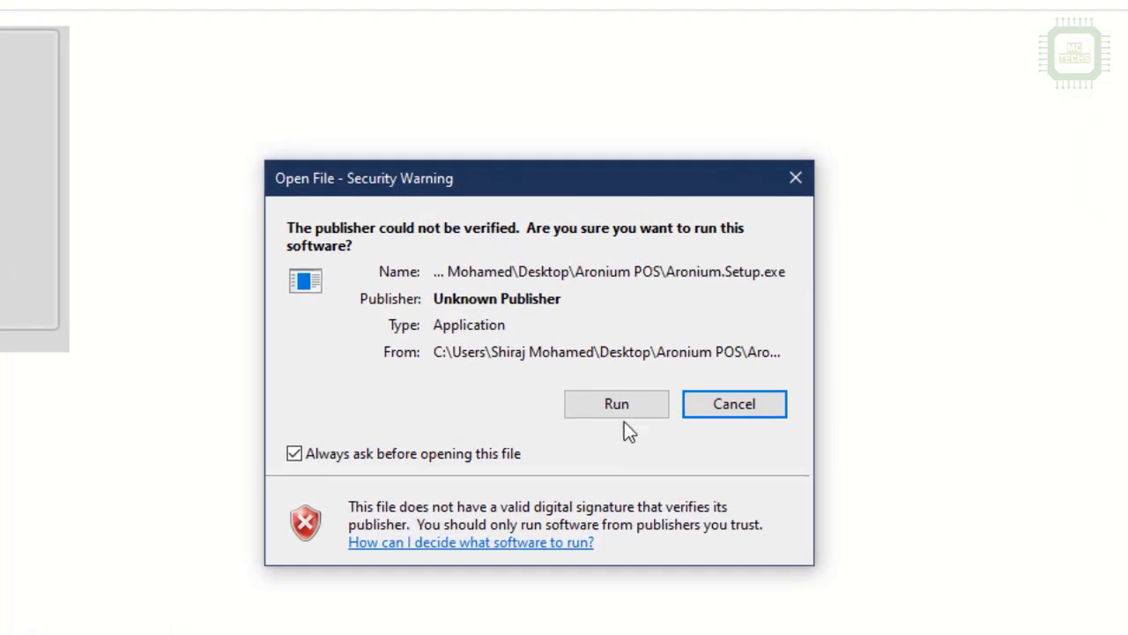
{"action": "left_click", "coordinate": [624, 412]}
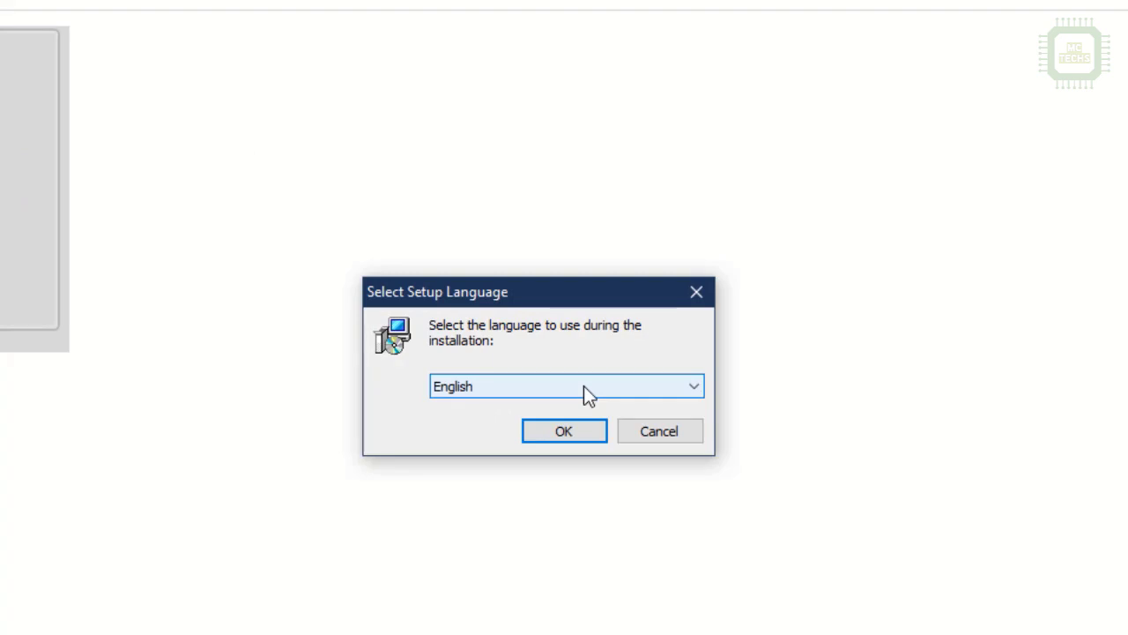
{"action": "left_click", "coordinate": [561, 431]}
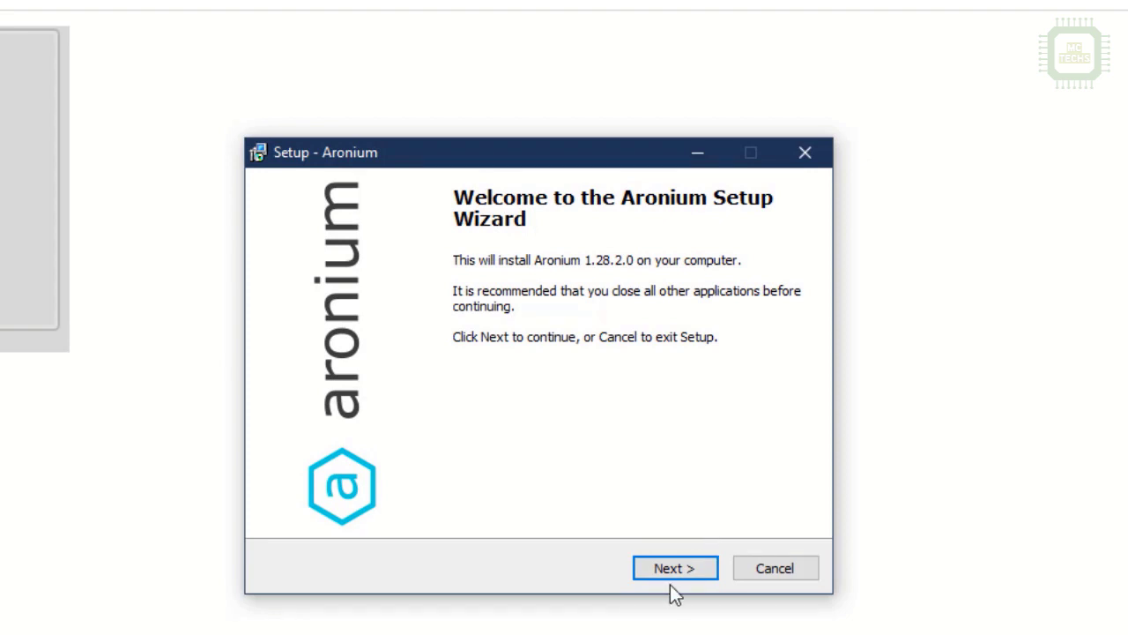
Accept the license, keeping C:\Program Files\Aronium, the Aronium Start Menu folder and the desktop icon.
{"action": "left_click", "coordinate": [674, 573]}
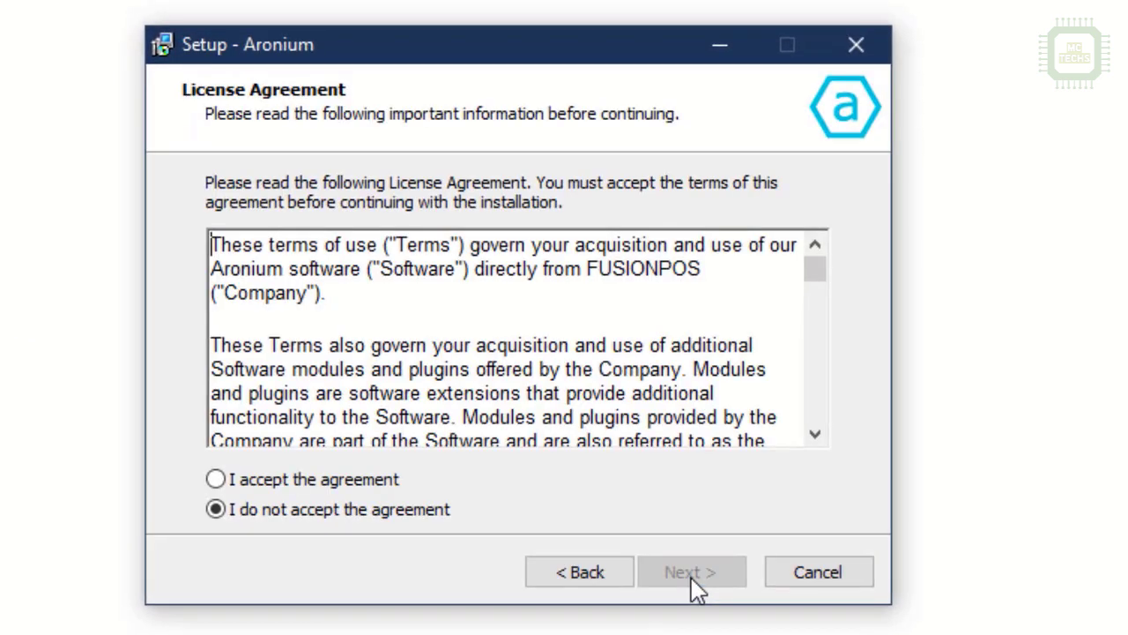
{"action": "left_click", "coordinate": [309, 482]}
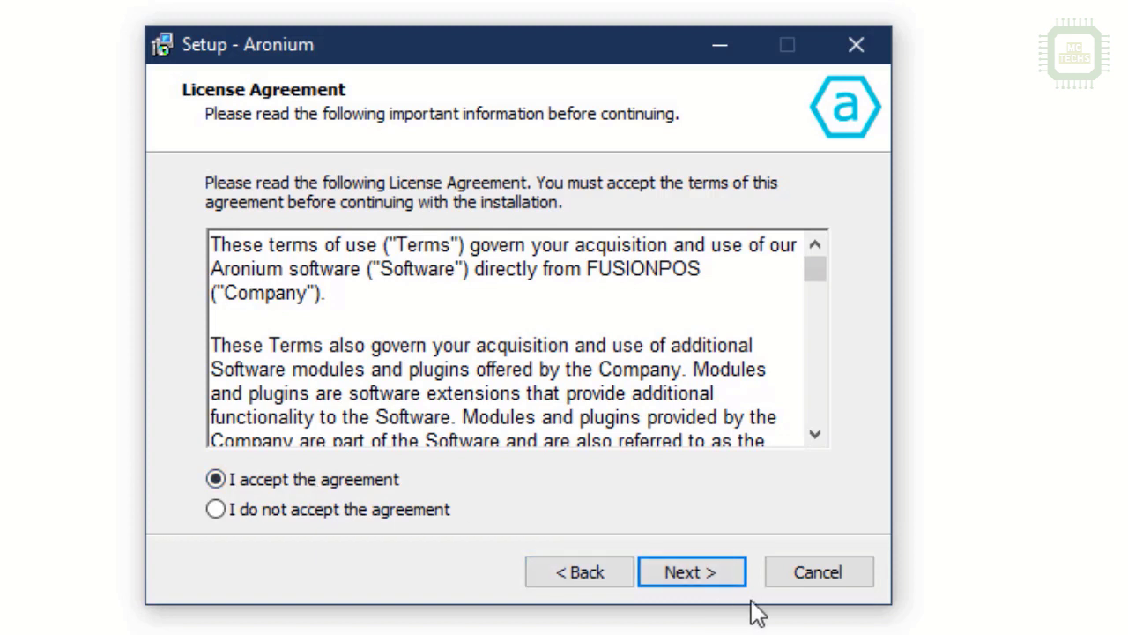
{"action": "left_click", "coordinate": [710, 578]}
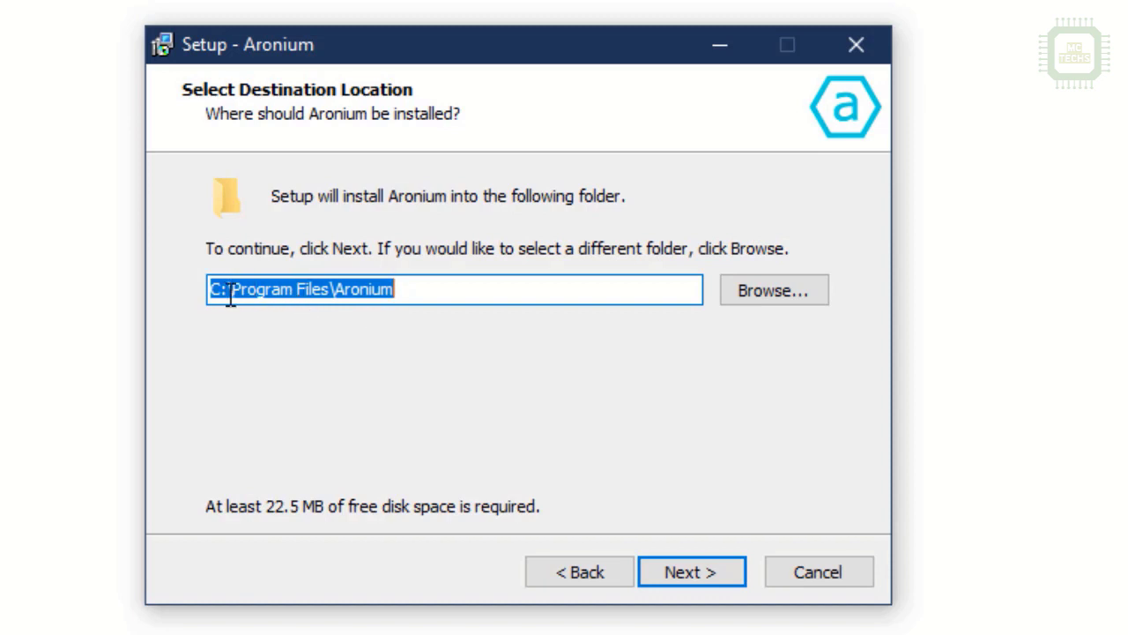
{"action": "left_click", "coordinate": [708, 578]}
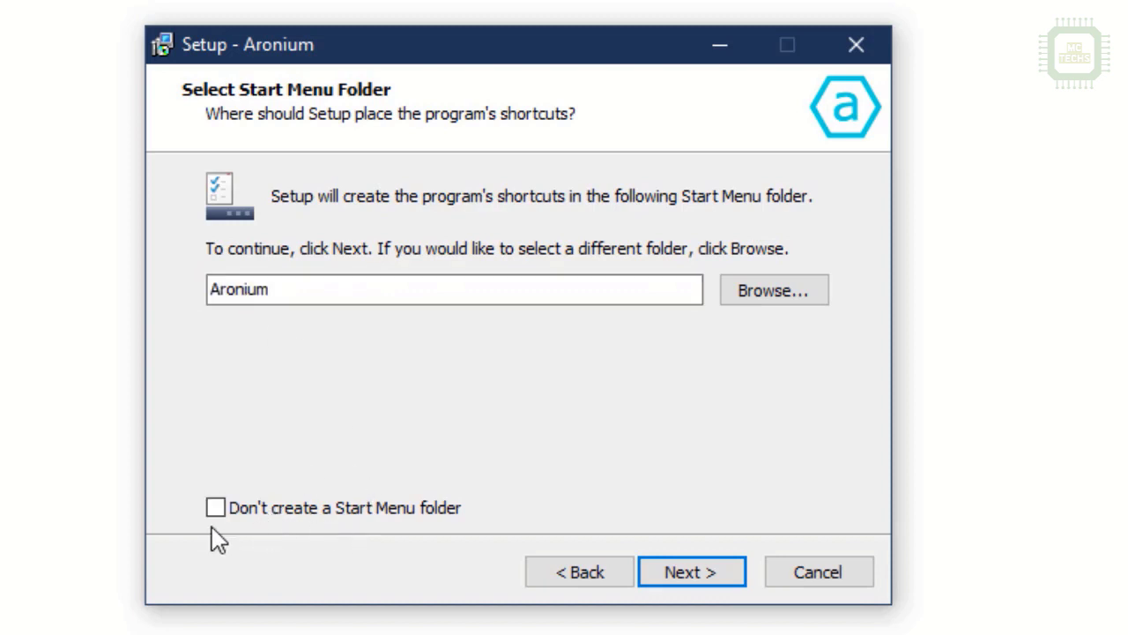
{"action": "left_click", "coordinate": [710, 573]}
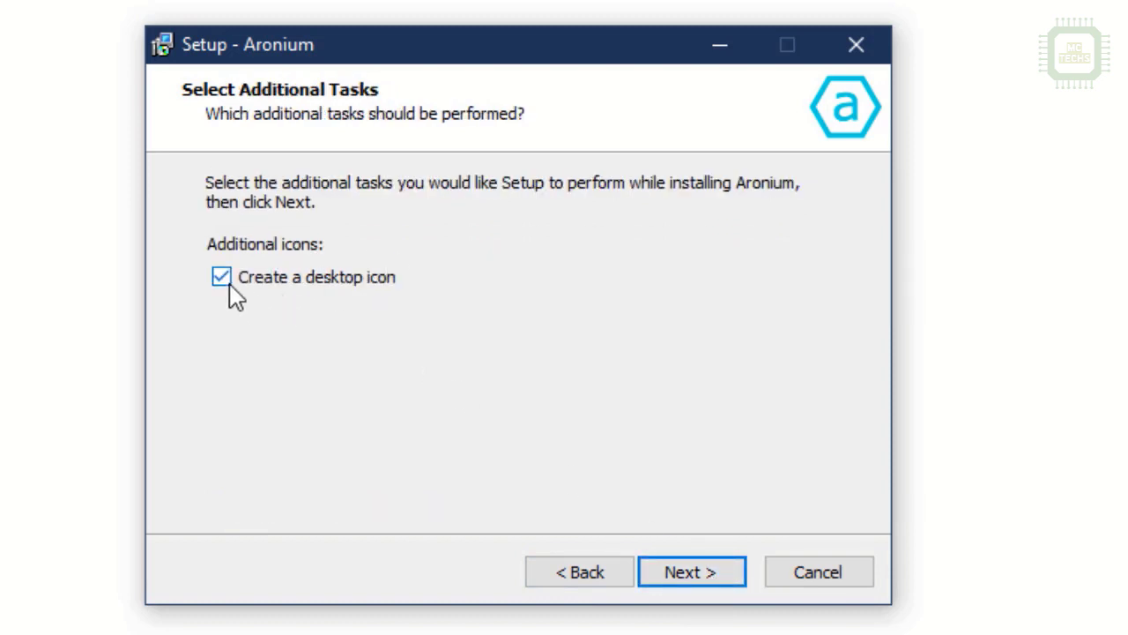
{"action": "left_click", "coordinate": [713, 582]}
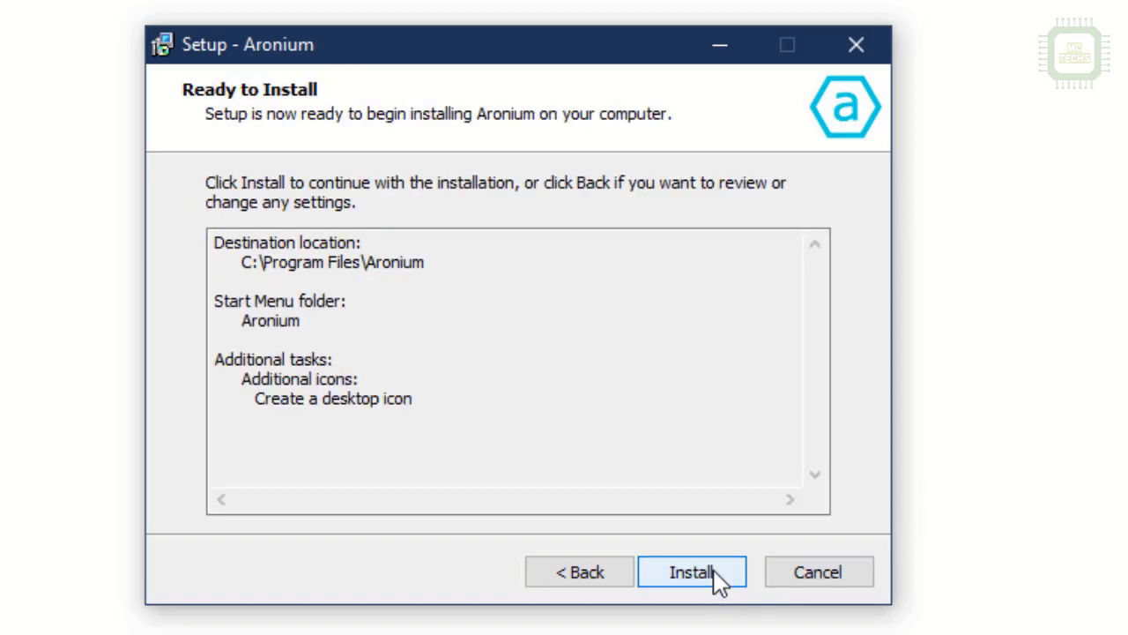
Install Aronium and finish setup with Run Aronium Pos checked.
{"action": "left_click", "coordinate": [719, 582]}
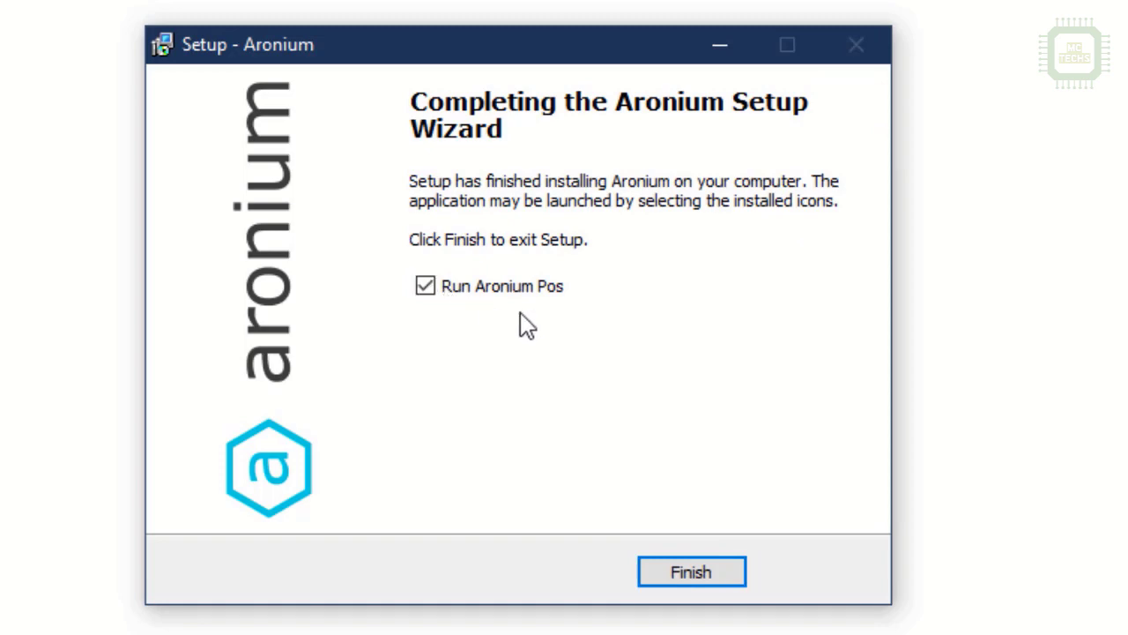
{"action": "left_click", "coordinate": [699, 575]}
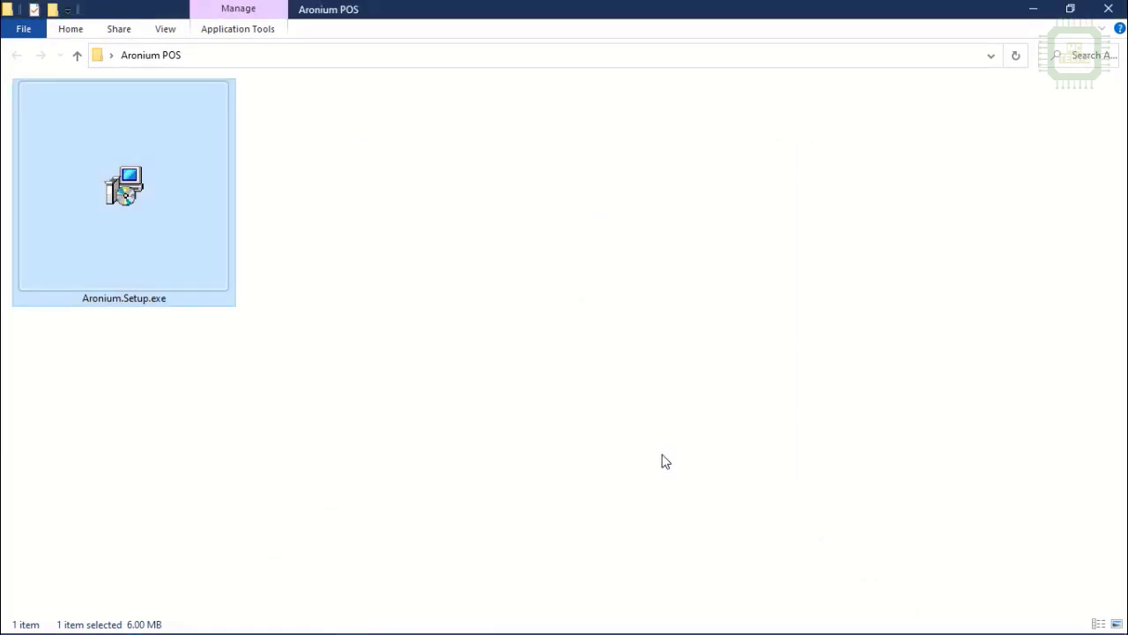
Replace the default Admin first name with the user's first name and enter their last name.
{"action": "left_click", "coordinate": [1033, 8]}
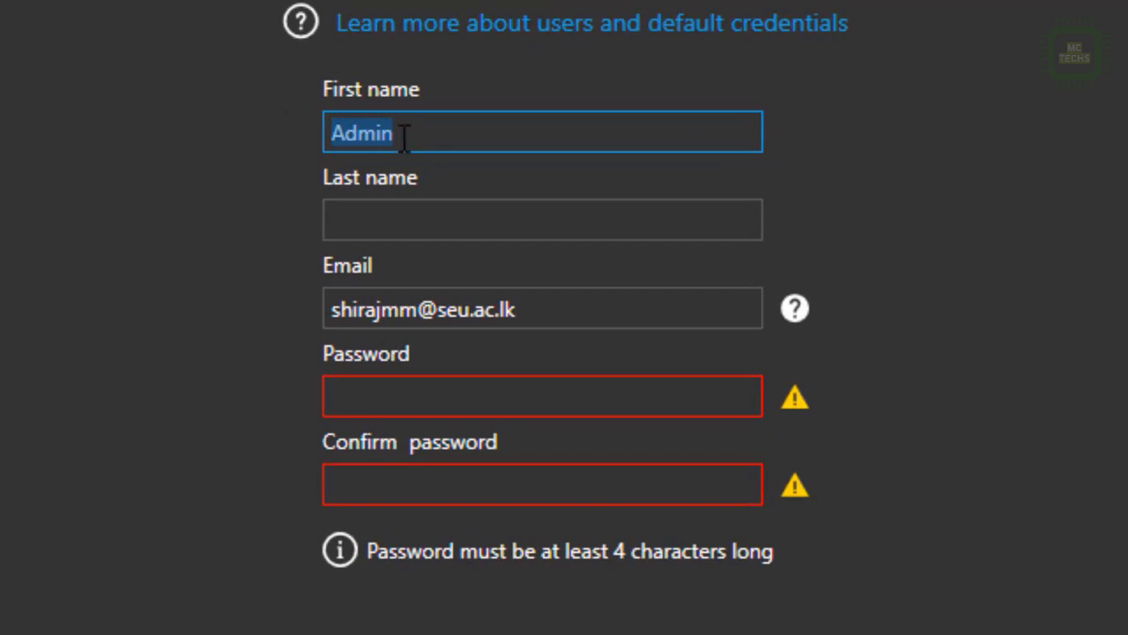
{"action": "left_click", "coordinate": [403, 137]}
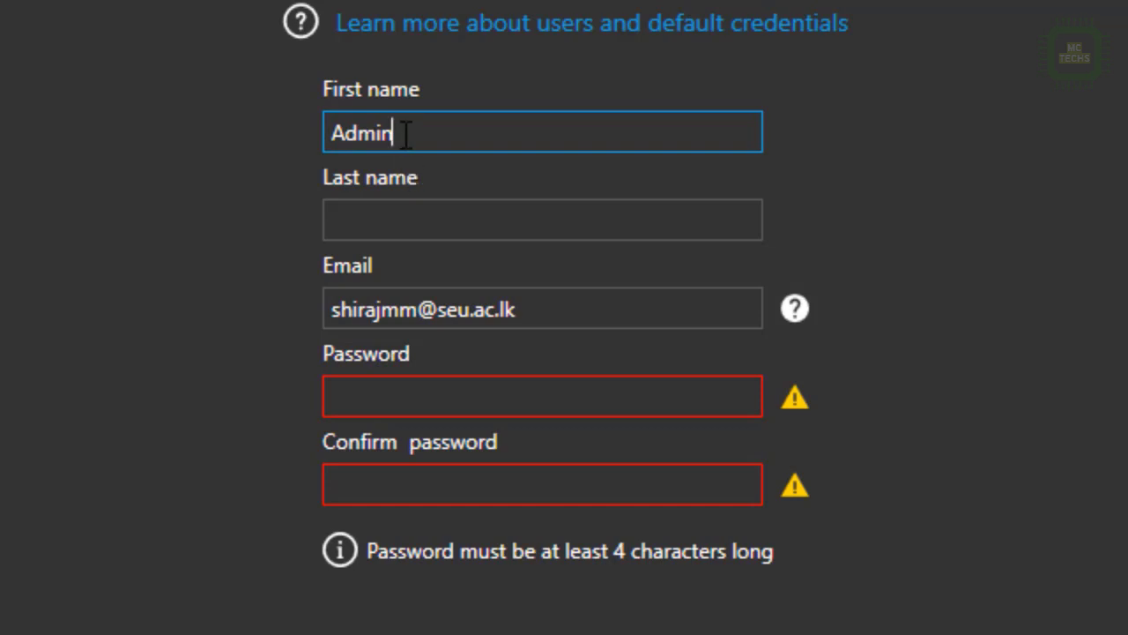
{"action": "key", "text": "ctrl+a"}
{"action": "key", "text": "BackSpace"}
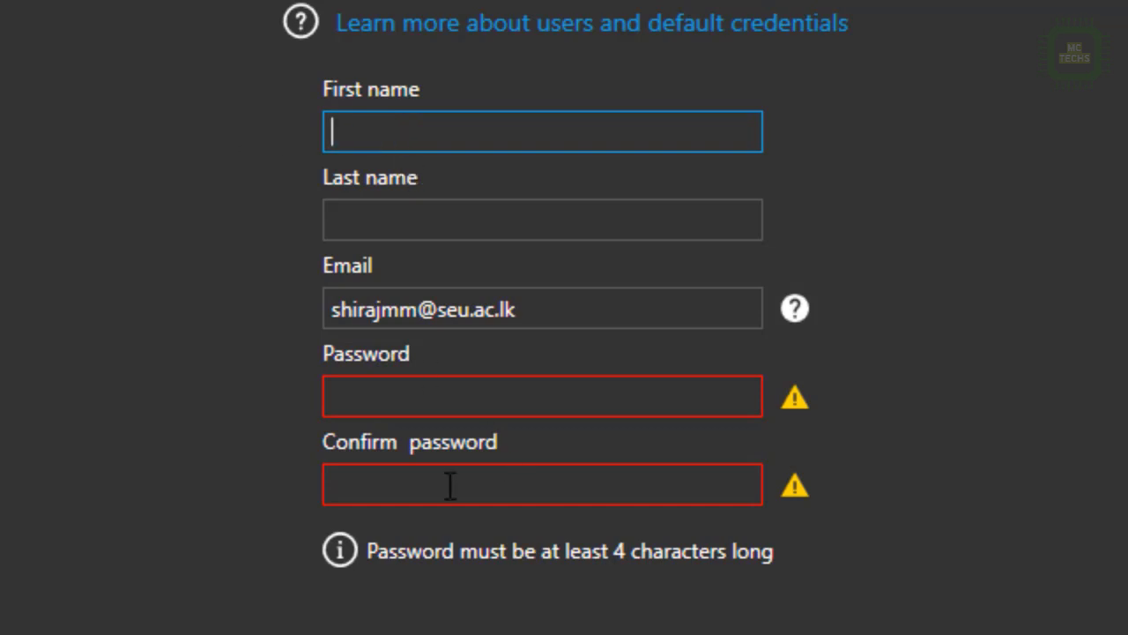
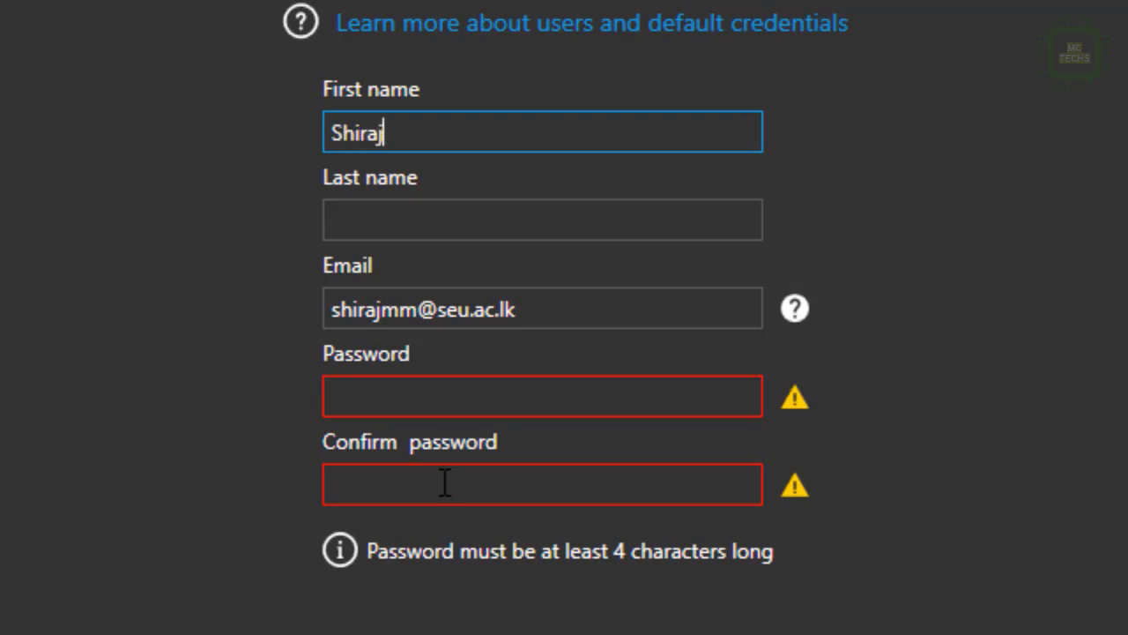
{"action": "key", "text": "Tab"}
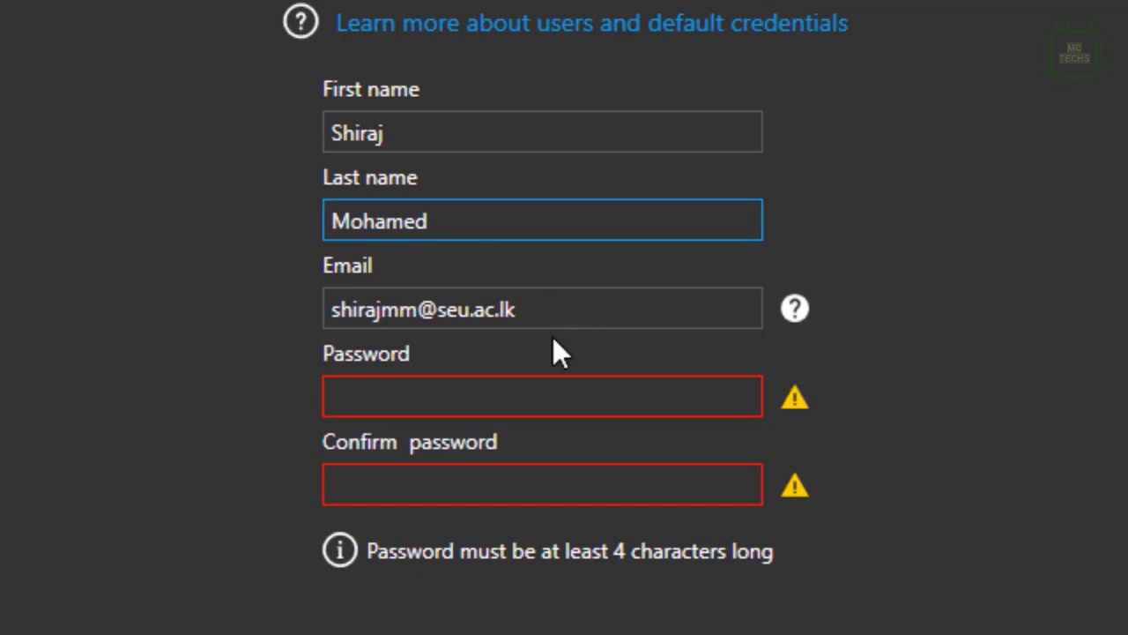
Enter the account password and type it again in Confirm password.
{"action": "left_click", "coordinate": [504, 401]}
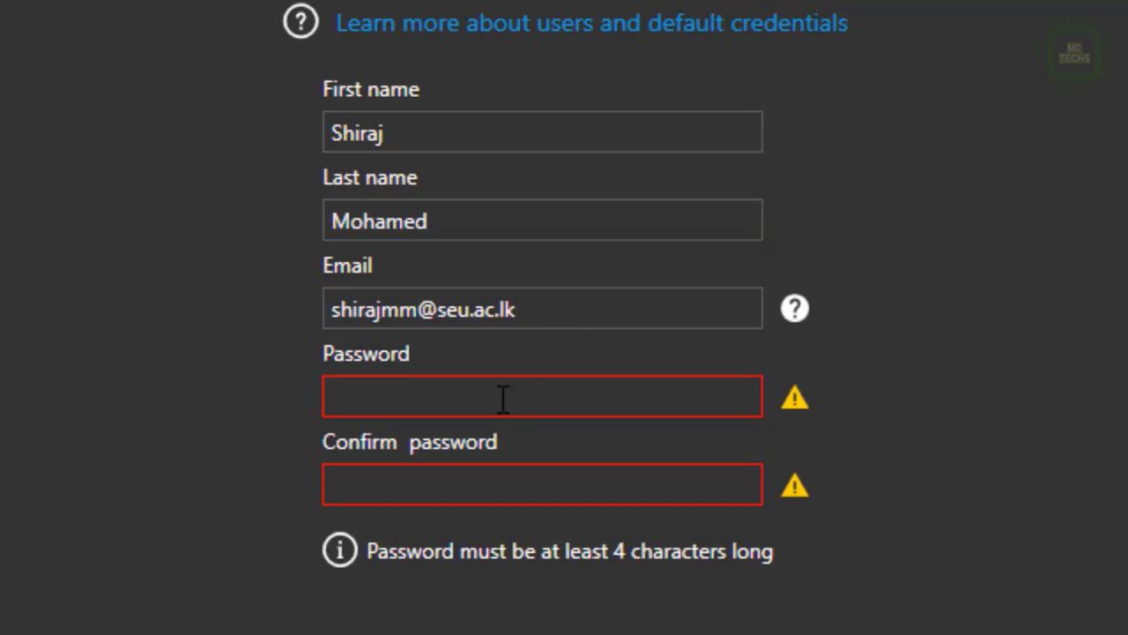
{"action": "type", "text": "abc"}
{"action": "key", "text": "BackSpace"}
{"action": "key", "text": "BackSpace"}
{"action": "key", "text": "BackSpace"}
{"action": "type", "text": "abcdef"}
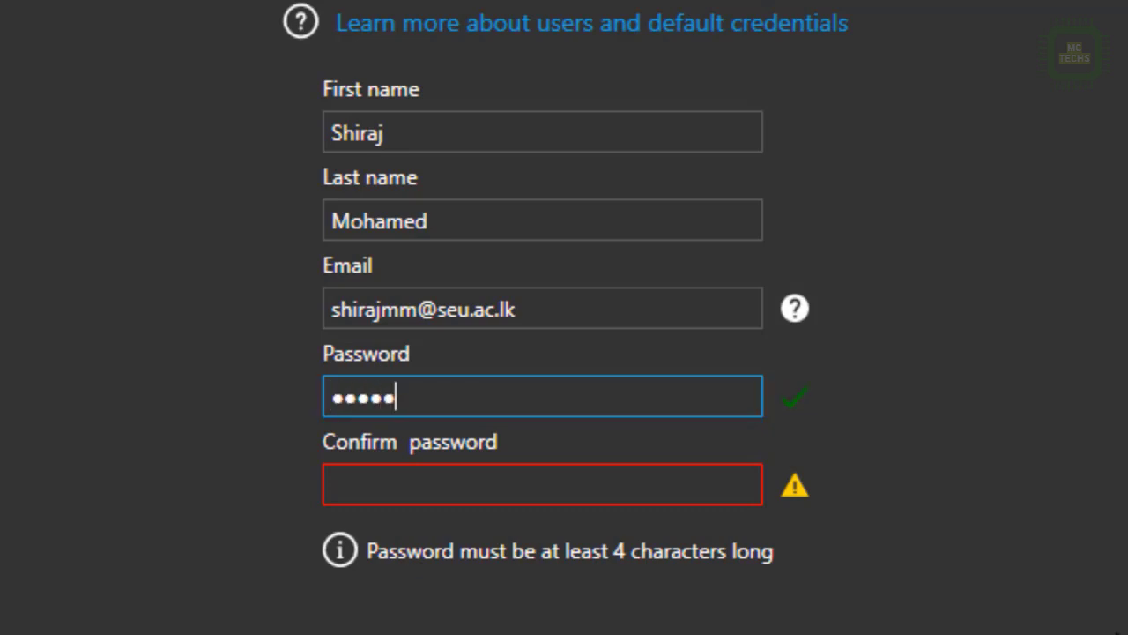
{"action": "type", "text": "ghijklm"}
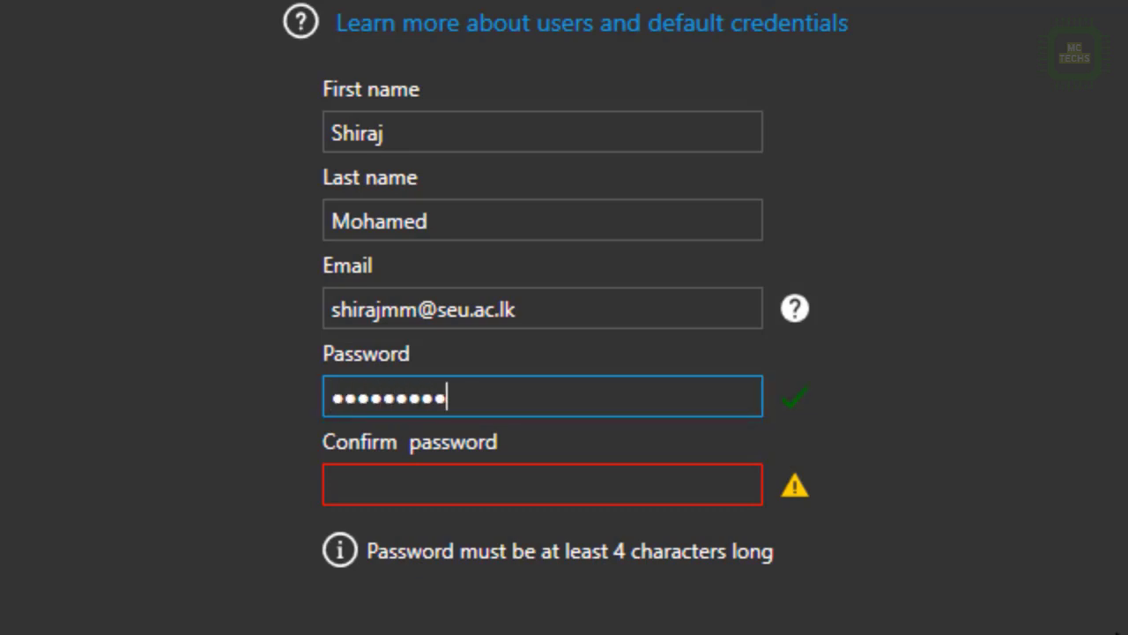
{"action": "key", "text": "Tab"}
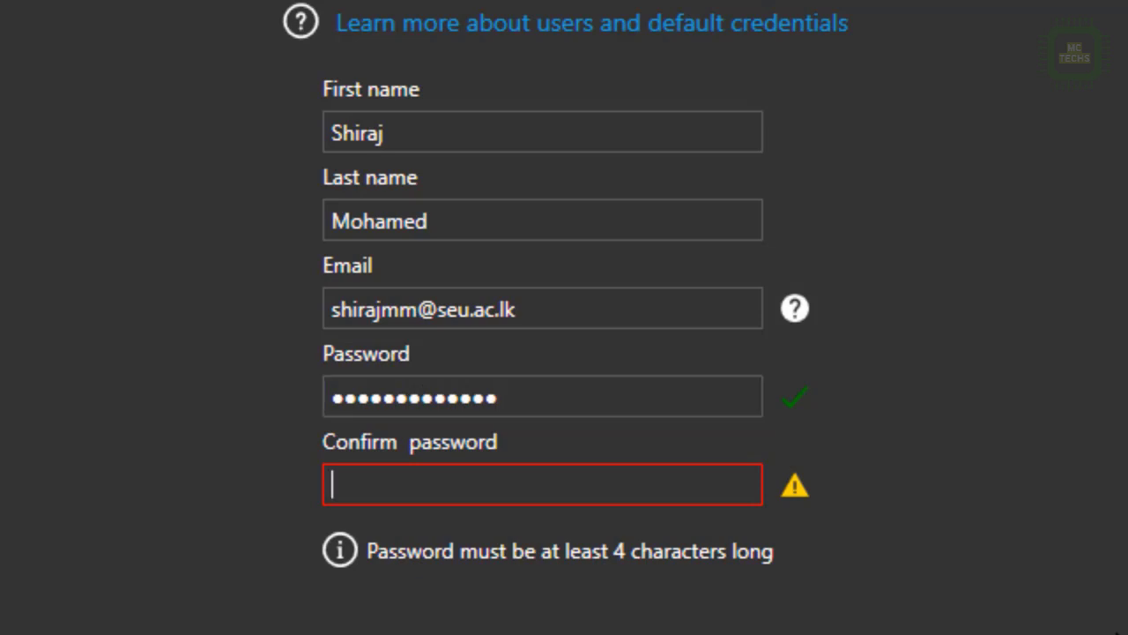
{"action": "type", "text": "abcde"}
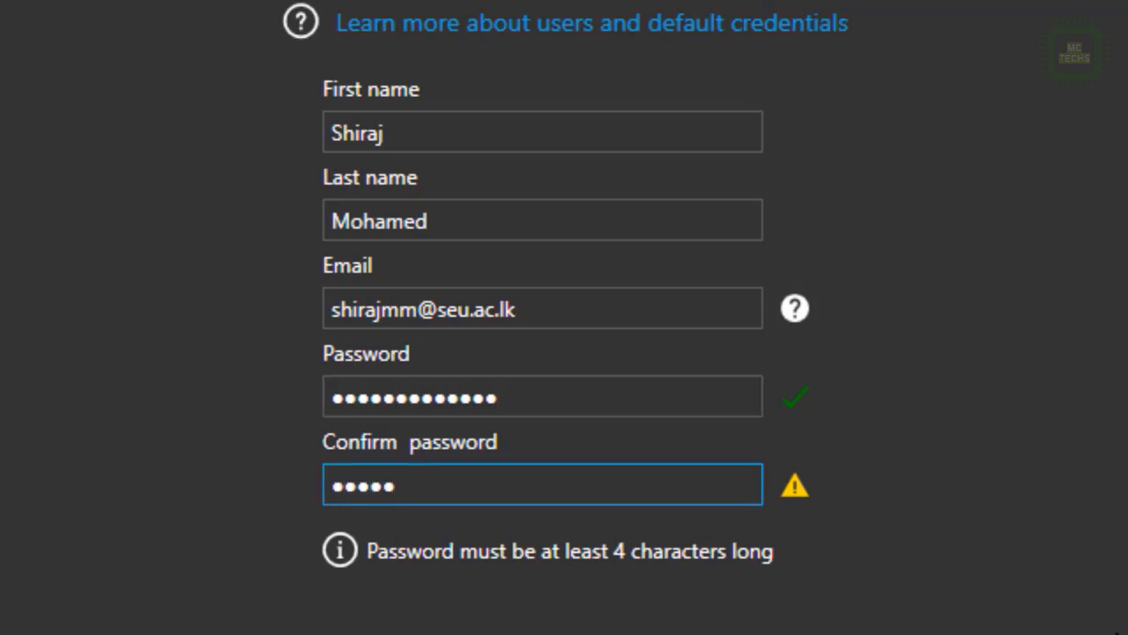
{"action": "type", "text": "fghijk"}
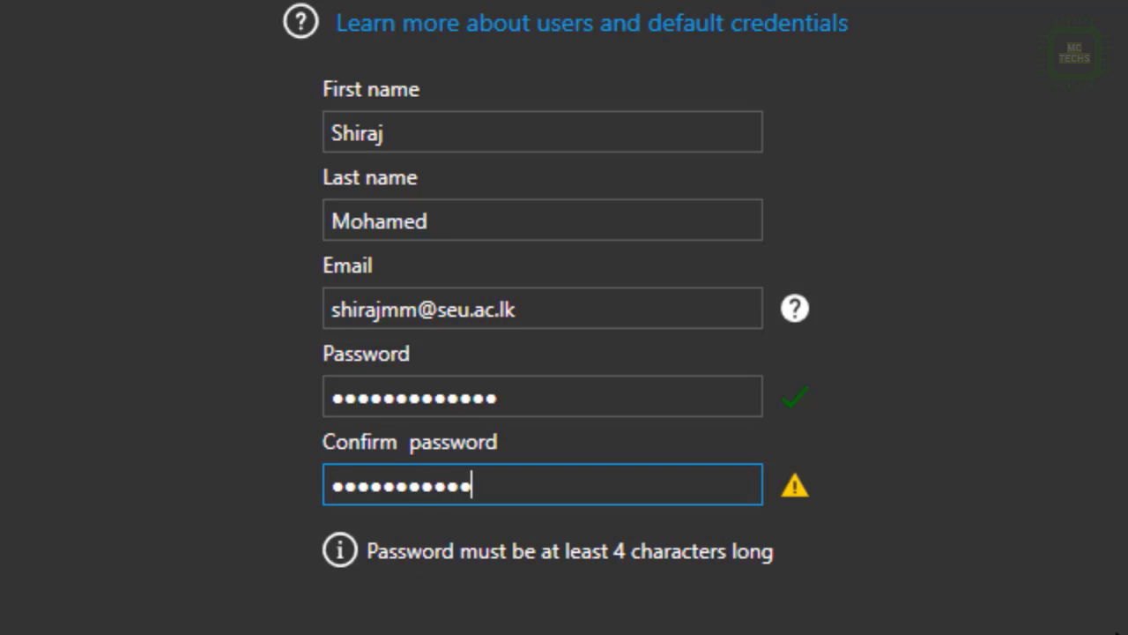
{"action": "type", "text": "lmn"}
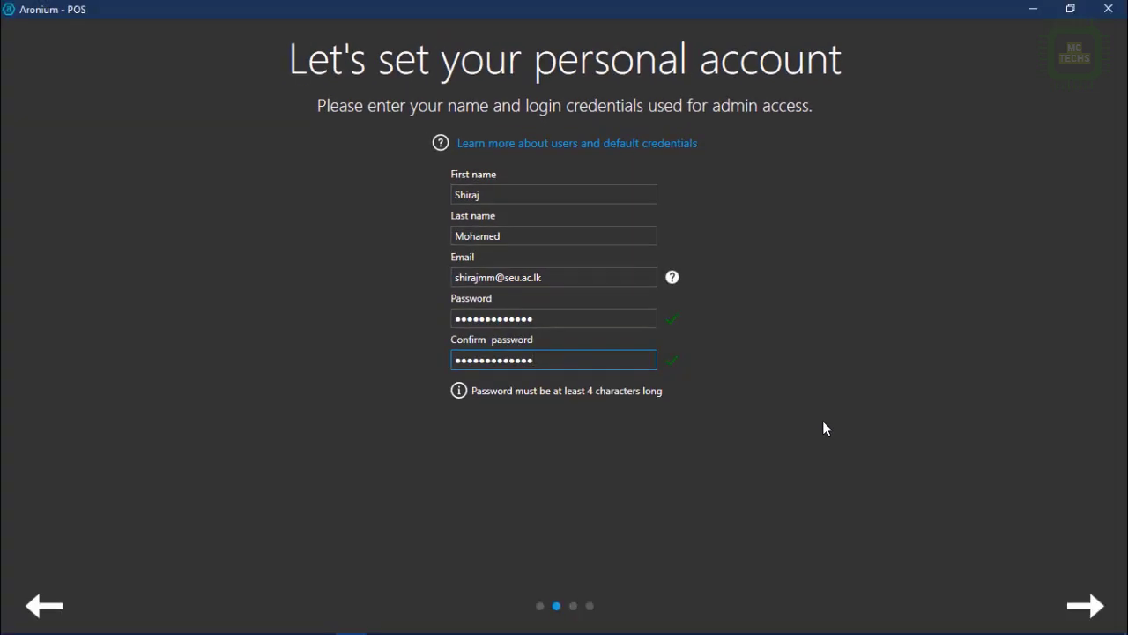
Show receipt prices before tax and finish onboarding with the Standard layout.
{"action": "left_click", "coordinate": [1087, 605]}
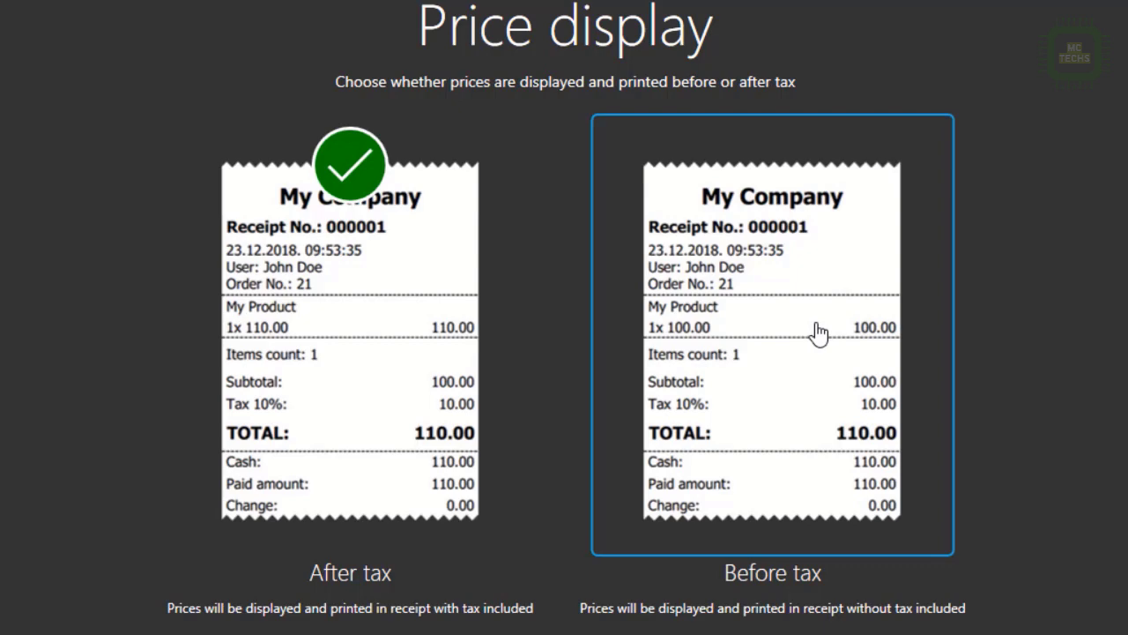
{"action": "left_click", "coordinate": [738, 267]}
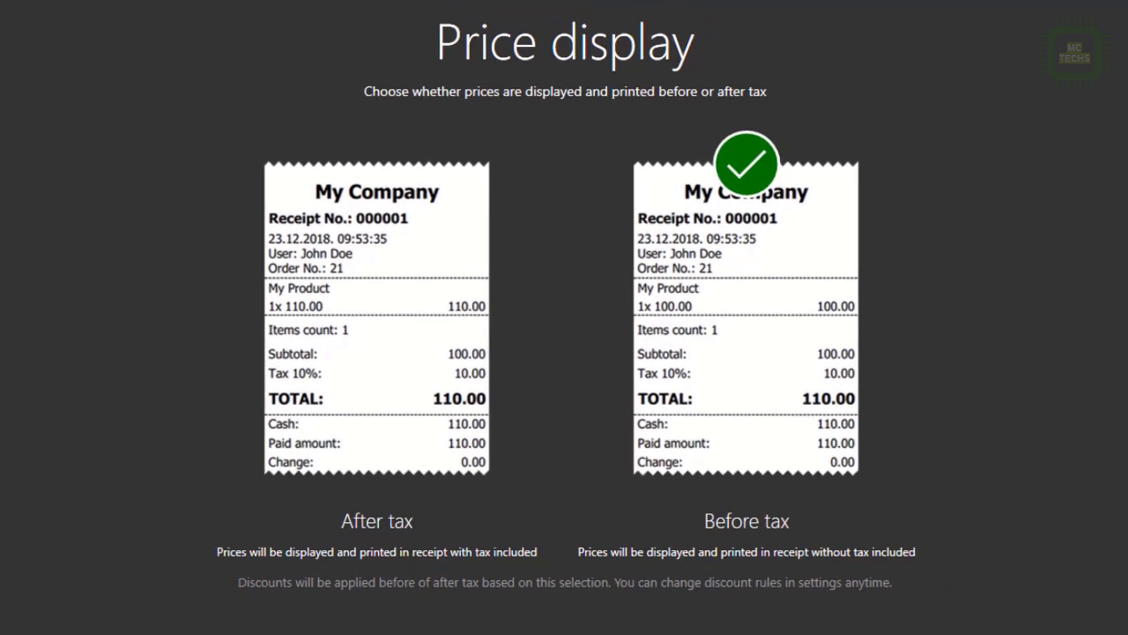
{"action": "left_click", "coordinate": [1086, 606]}
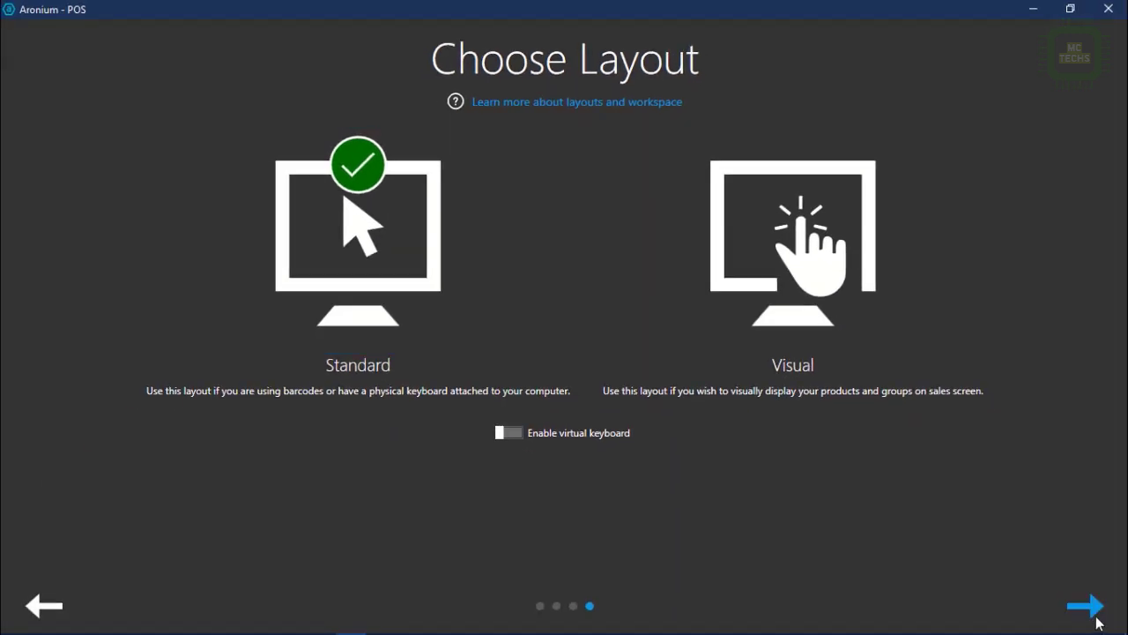
{"action": "left_click", "coordinate": [1095, 616]}
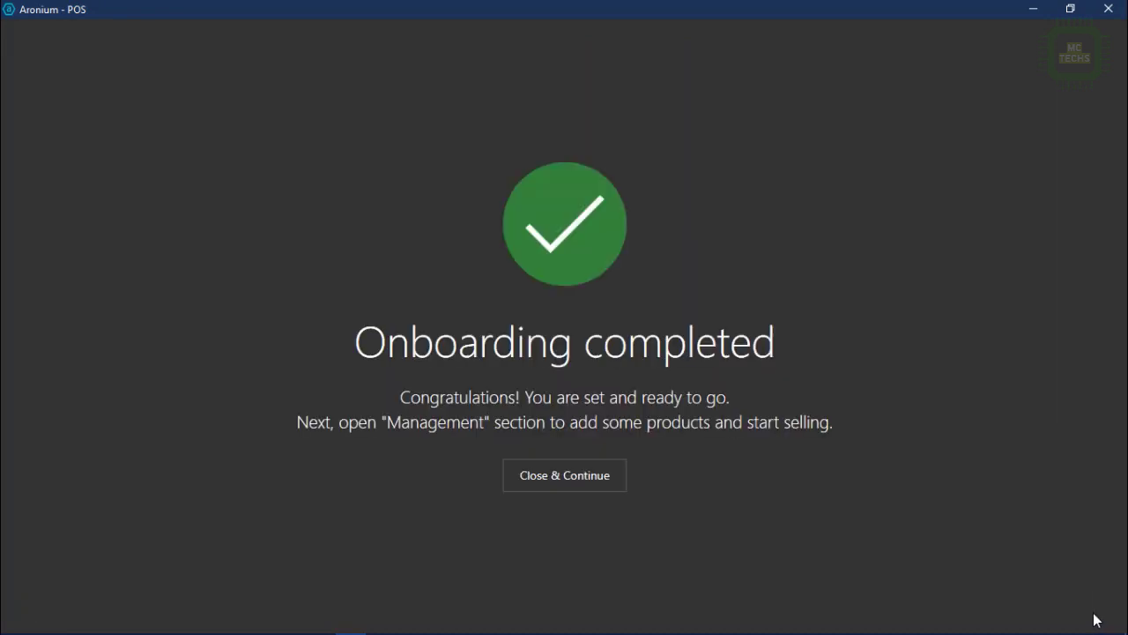